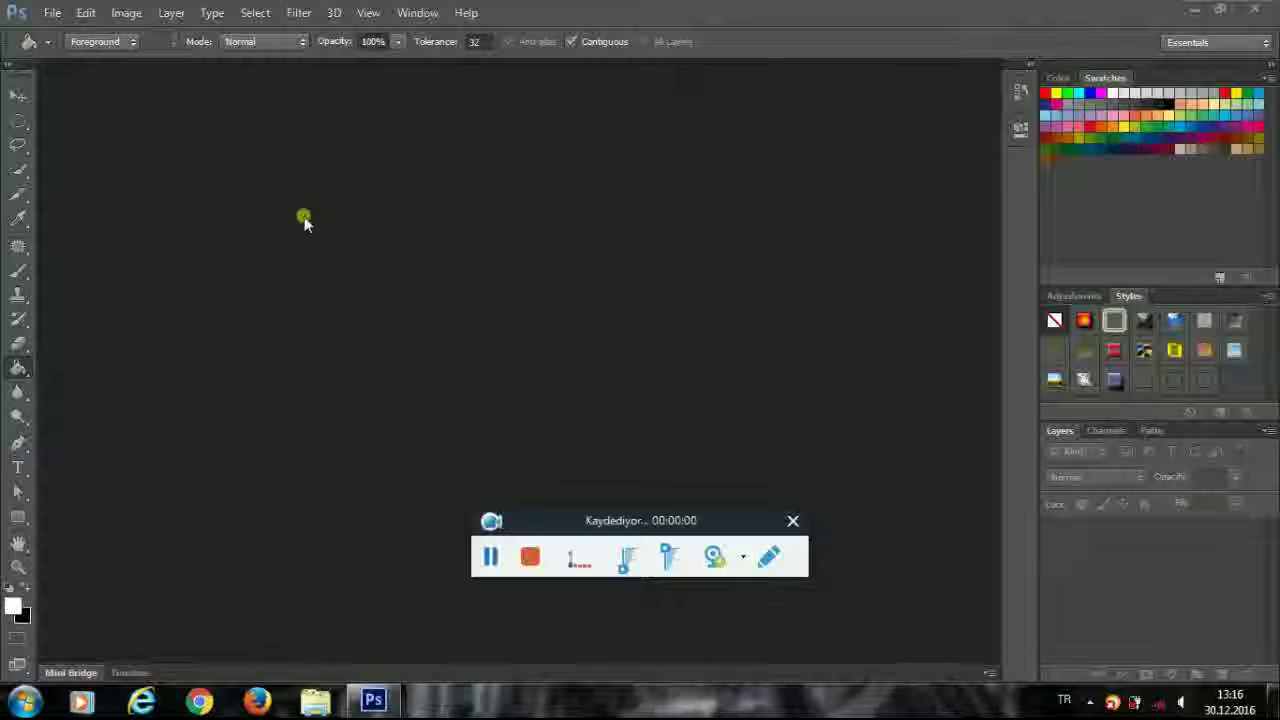
Create a new 800 × 600 pixel, 72 ppi RGB document with a White background.
left_click(790, 521)
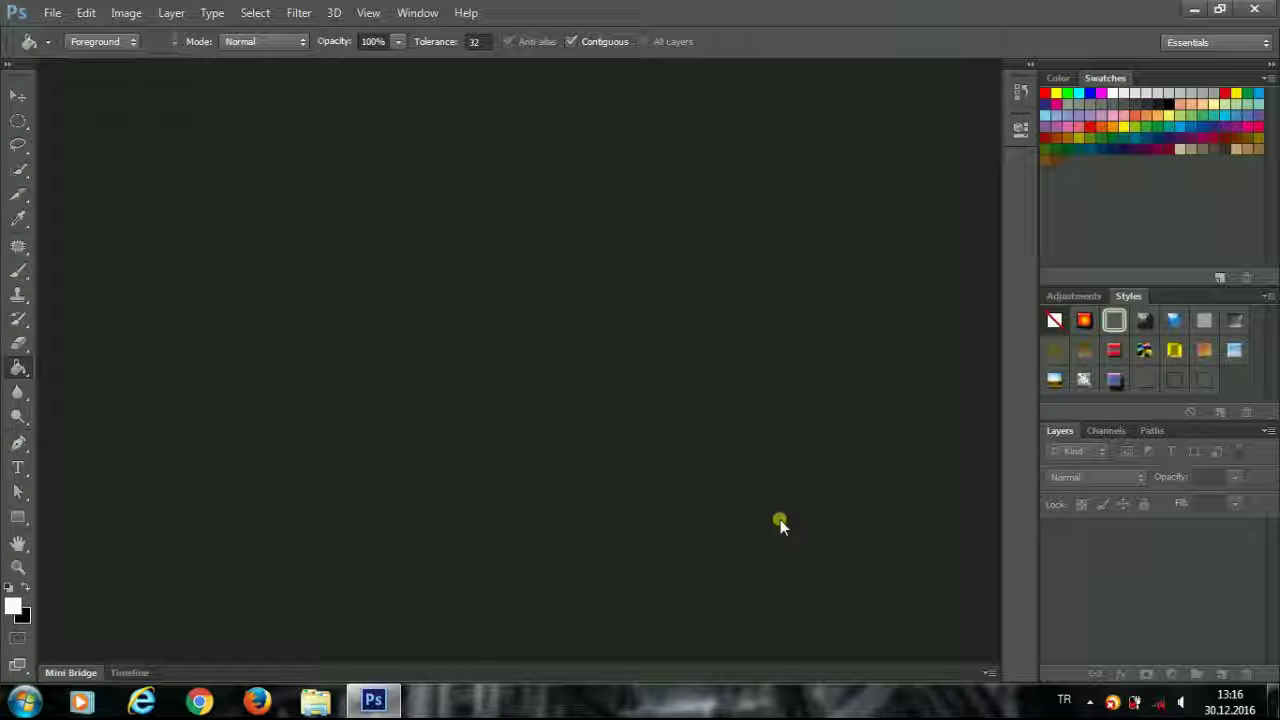
left_click(52, 13)
left_click(83, 36)
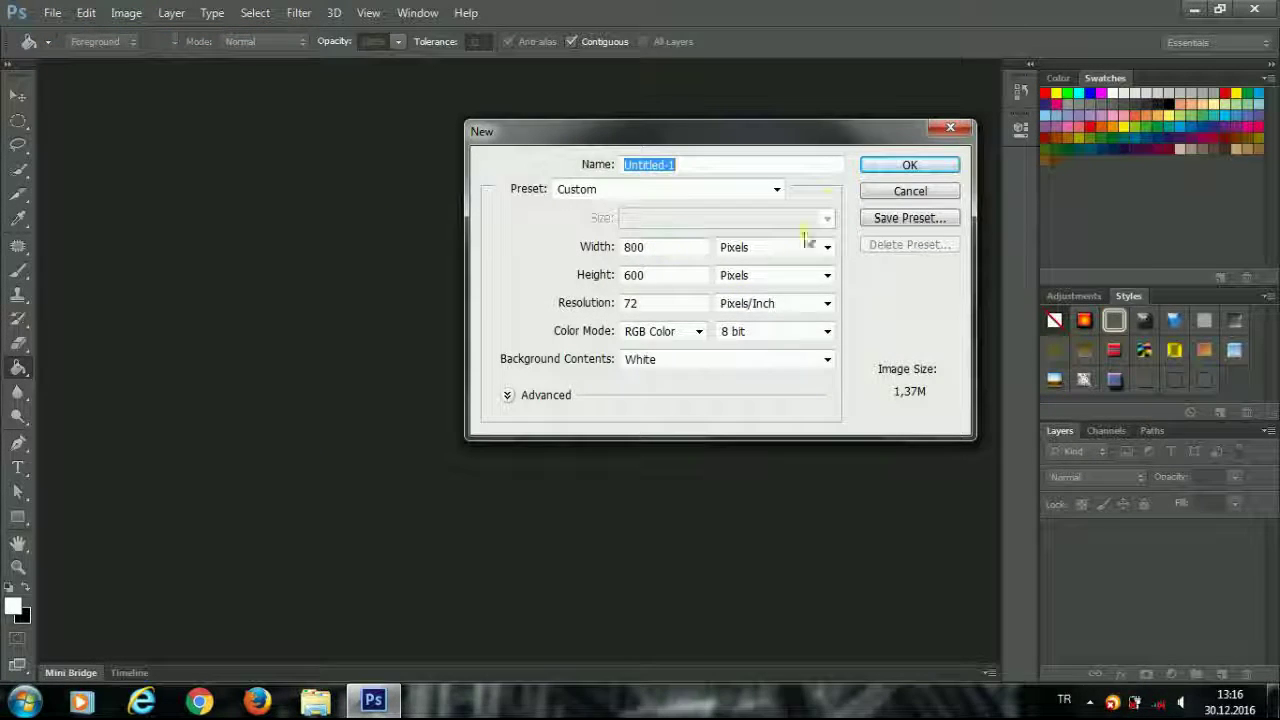
left_click(889, 166)
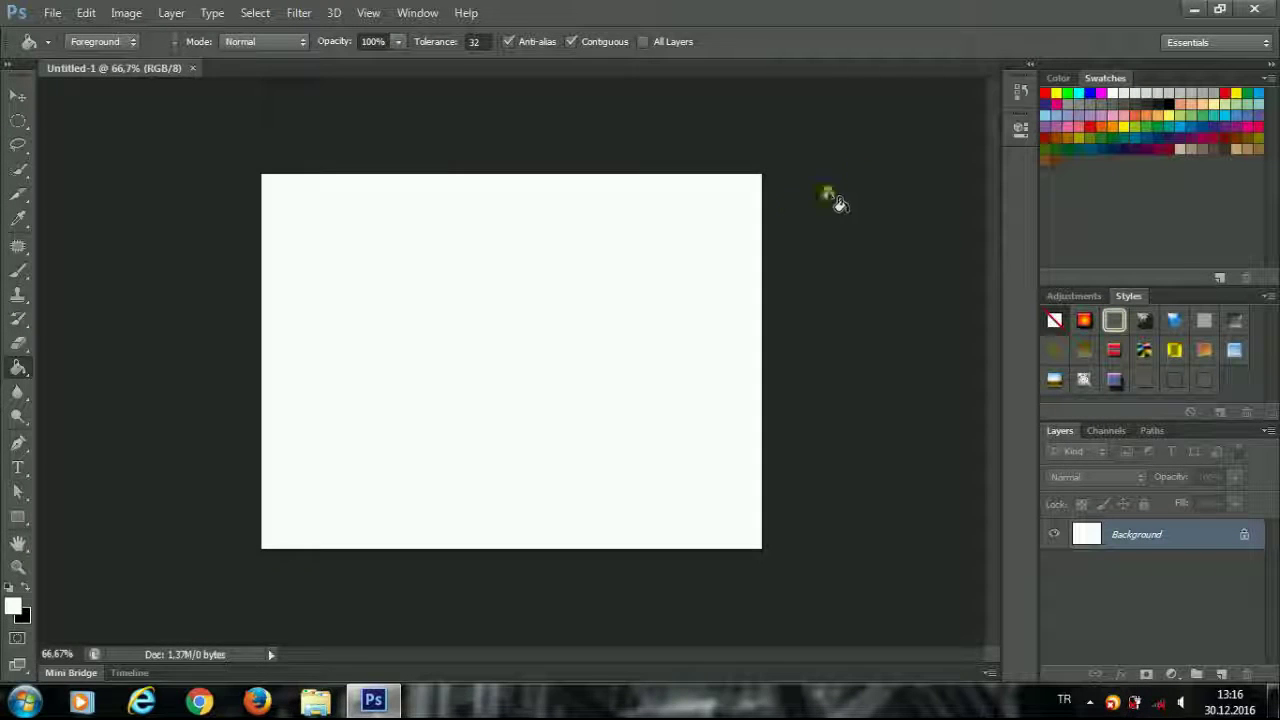
Swap the colours so black is foreground, then Paint Bucket-fill the Background solid black.
left_click(12, 588)
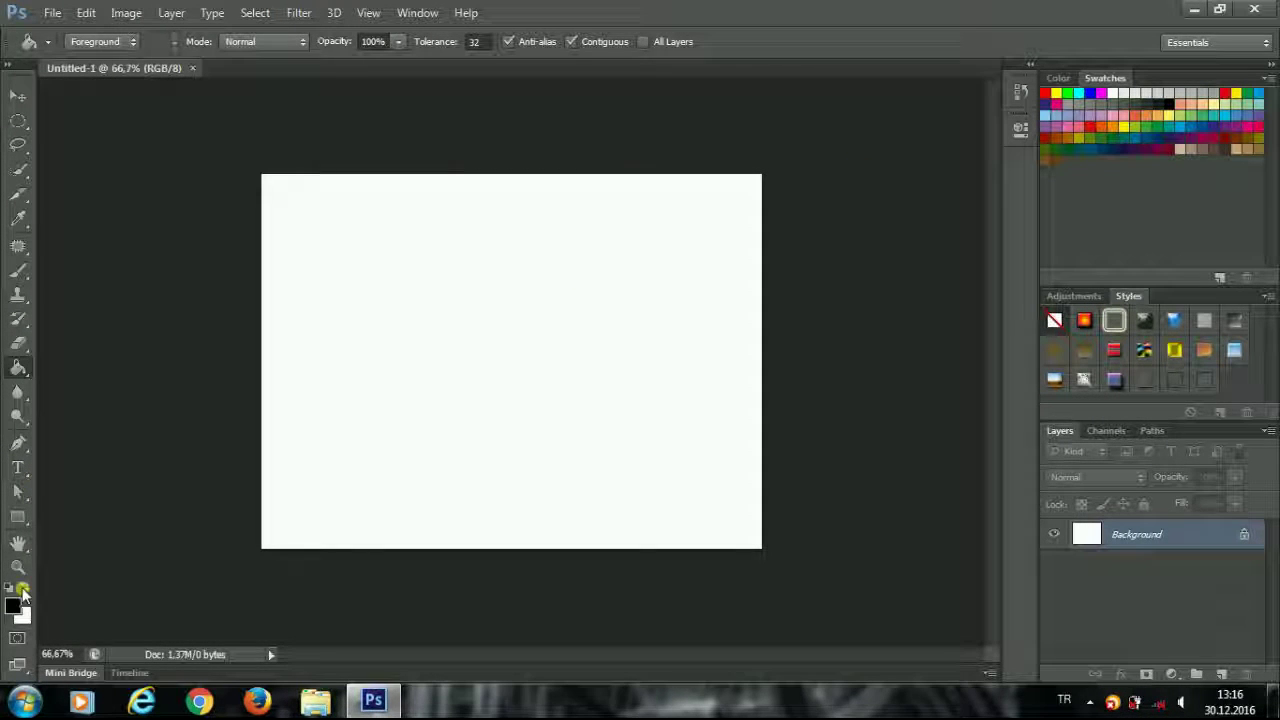
left_click(371, 472)
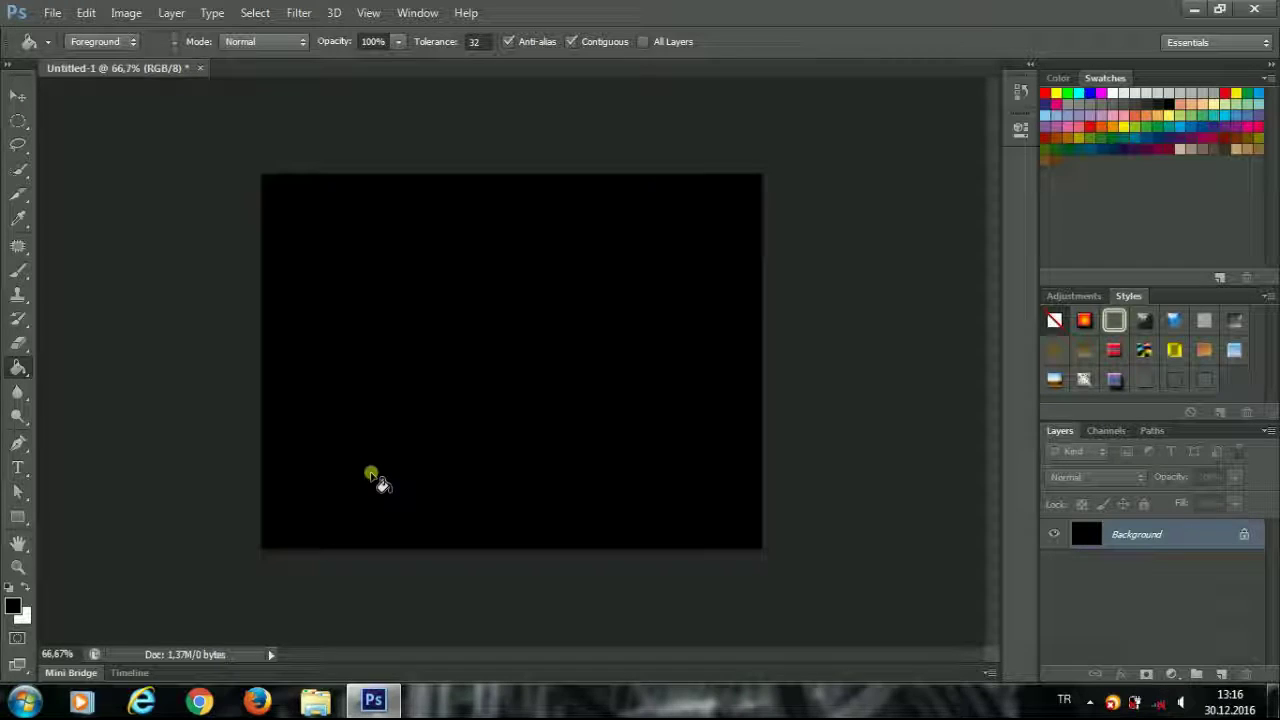
left_click(1220, 676, "alt")
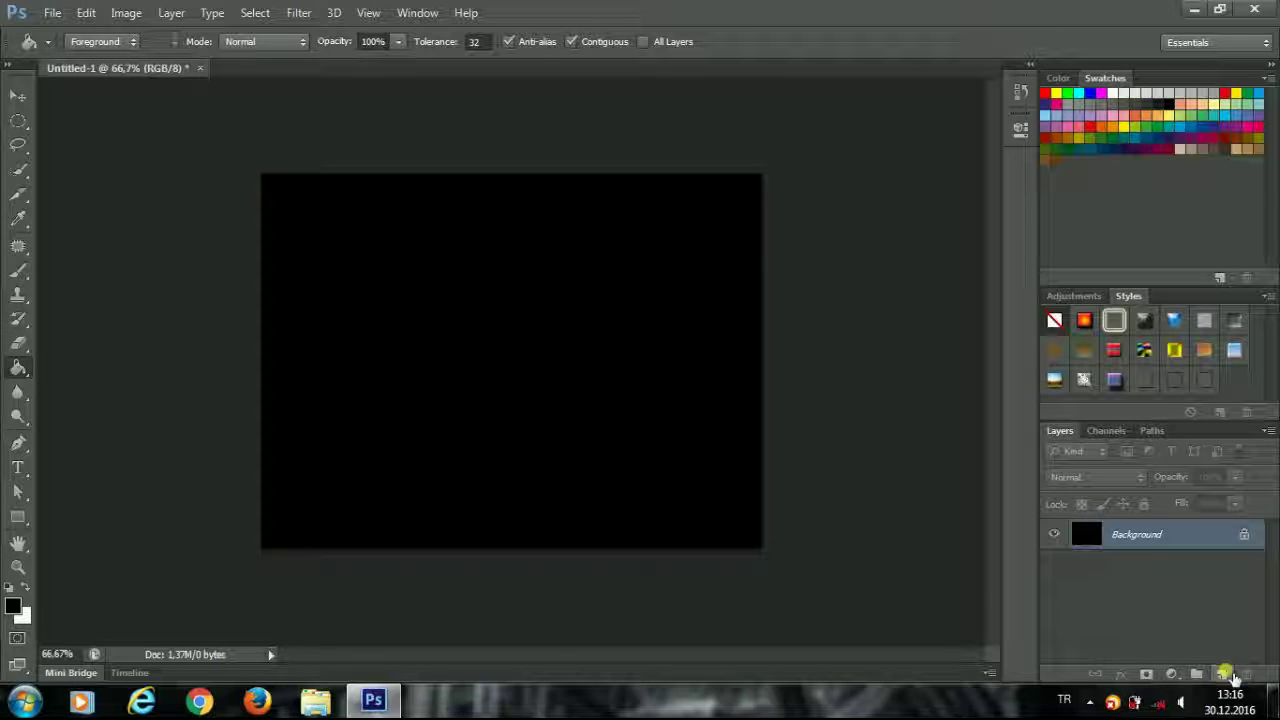
Add a new Layer 1 and draw a circular elliptical selection near the canvas centre.
left_click(1226, 677)
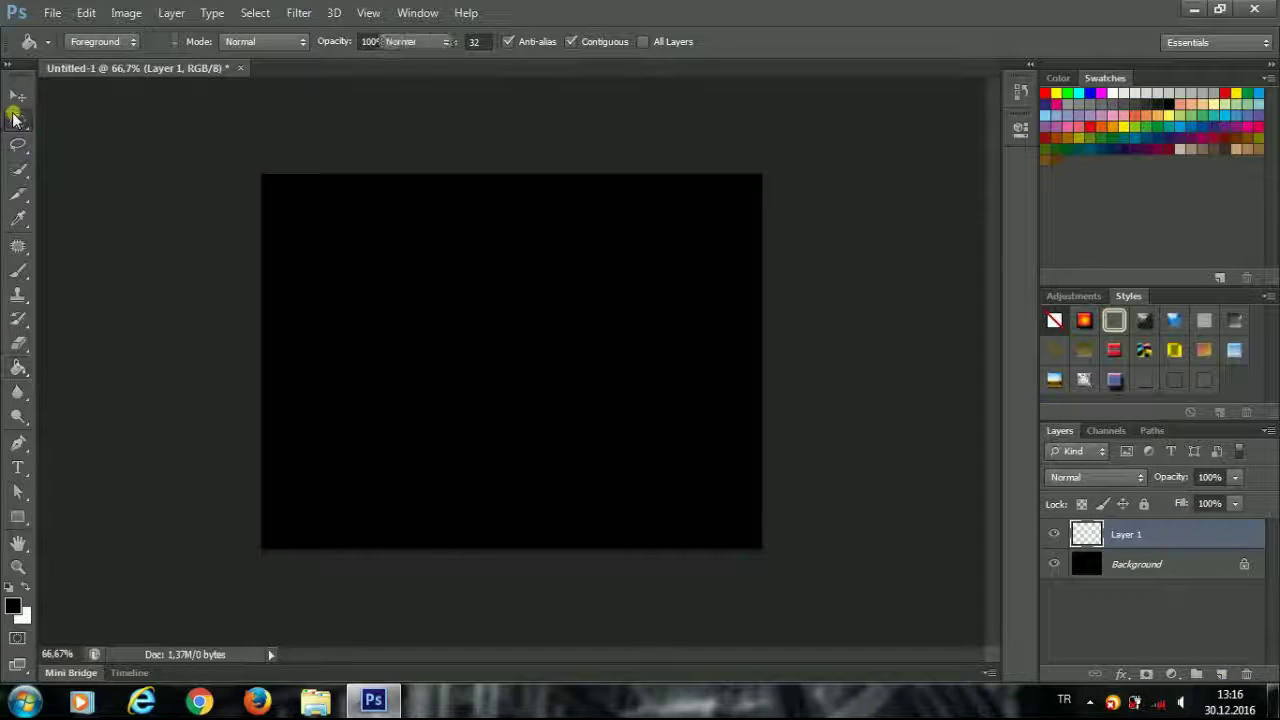
left_click(18, 120)
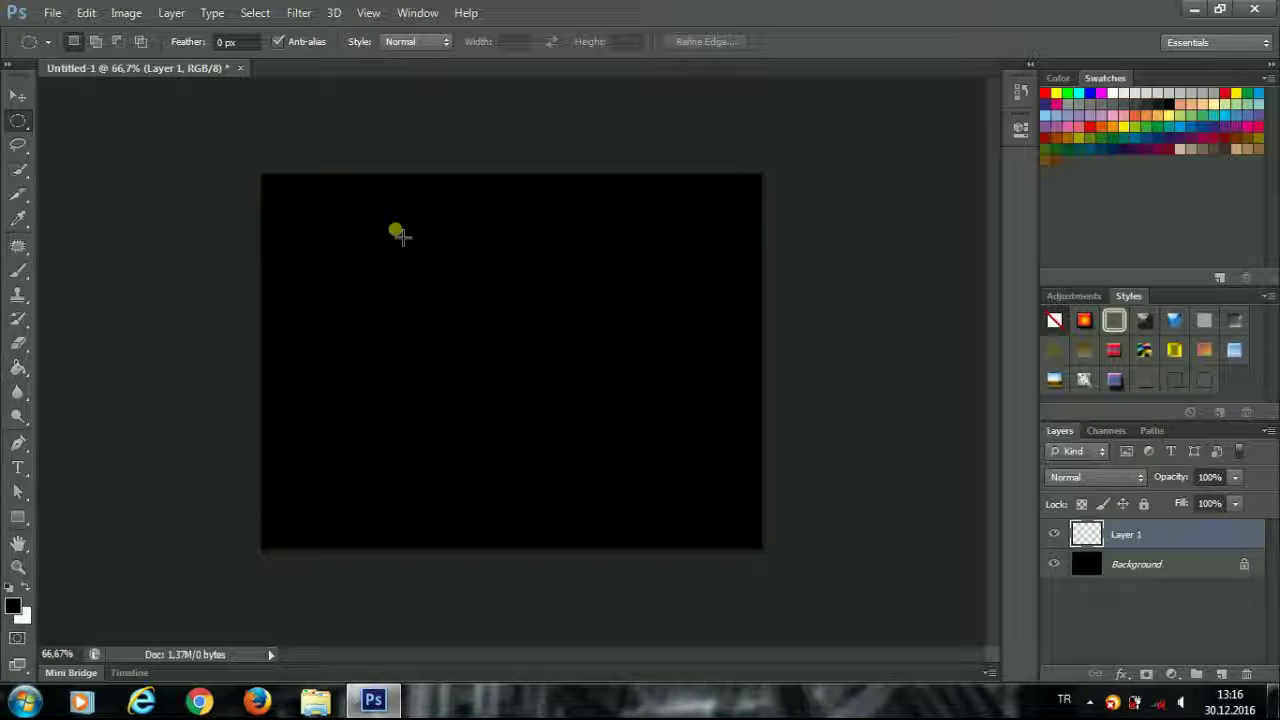
left_click_drag(397, 232, 610, 437)
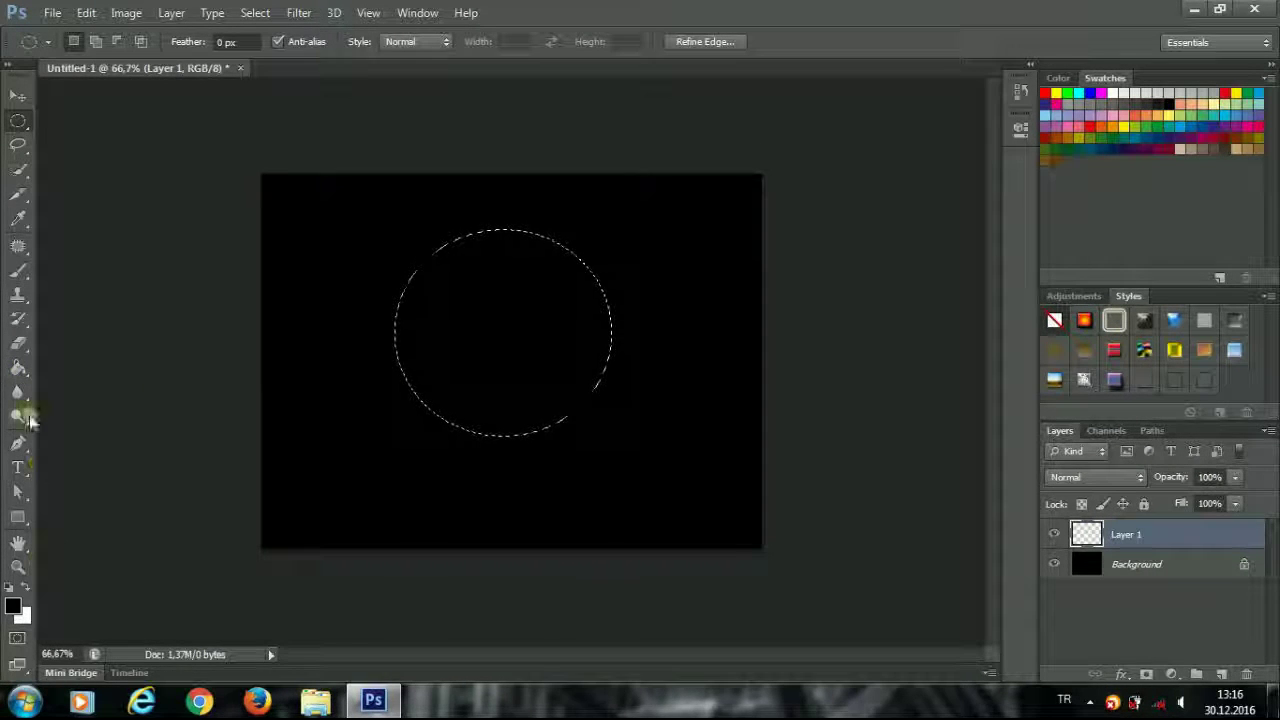
Fill the circular selection with white using the Paint Bucket, then deselect.
left_click(18, 370)
left_click(28, 588)
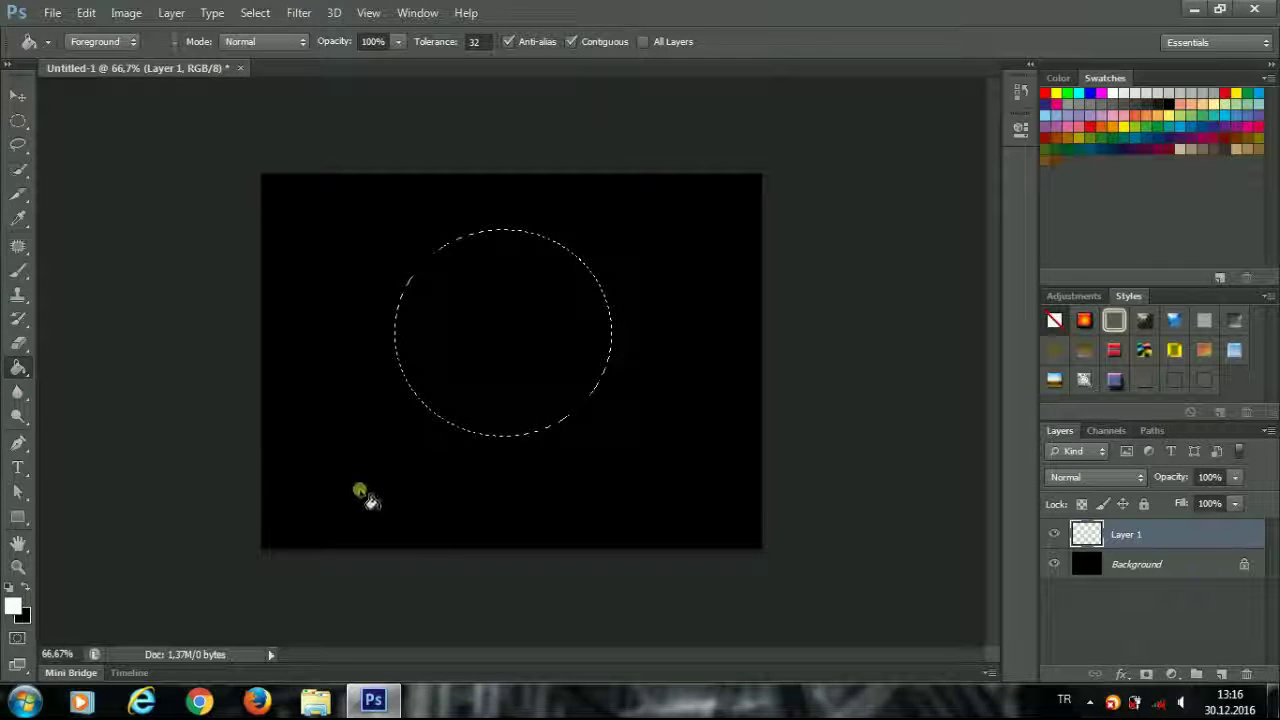
left_click(502, 367)
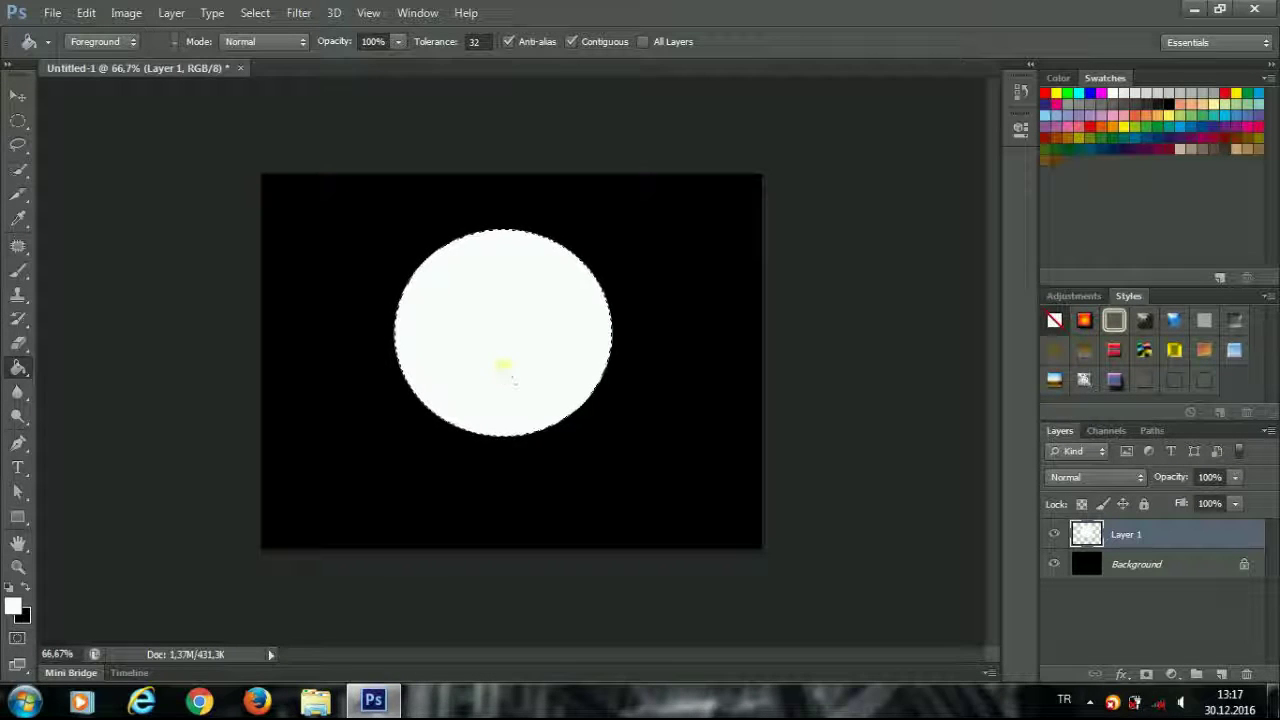
key("ctrl+d")
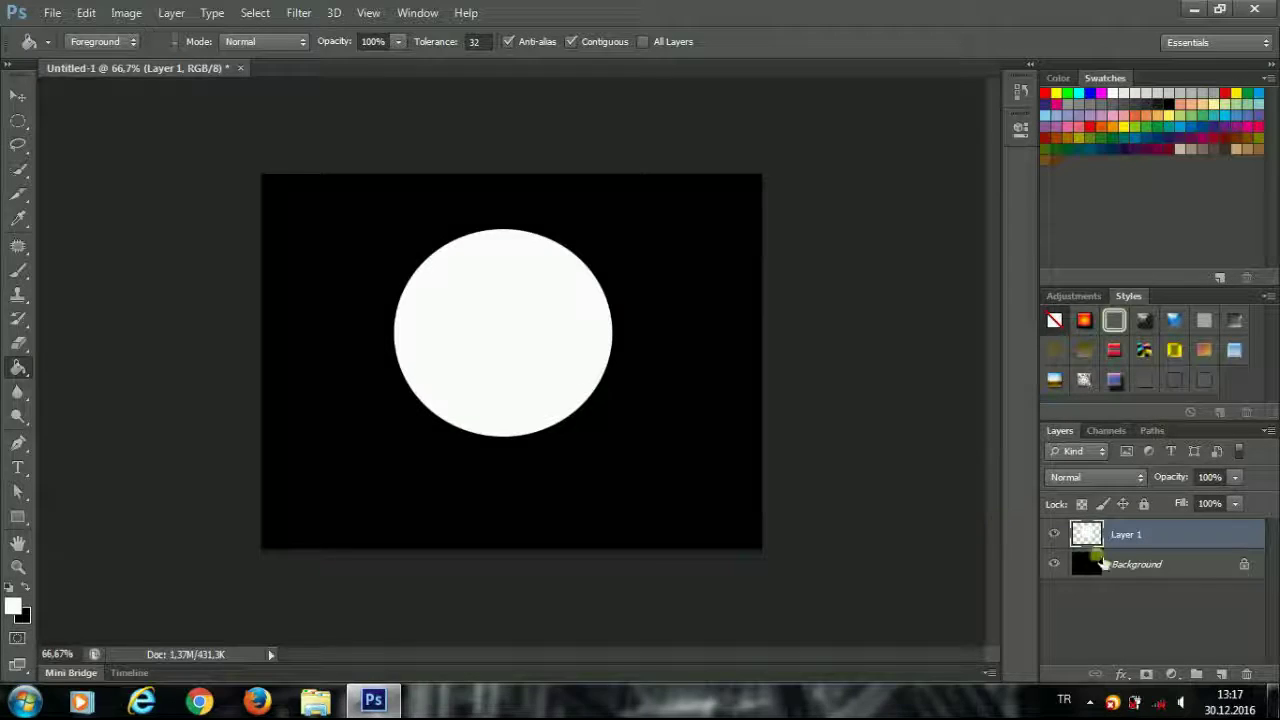
In Layer 1's Blending Options, enable Inner Glow with size 27 px.
right_click(1145, 538)
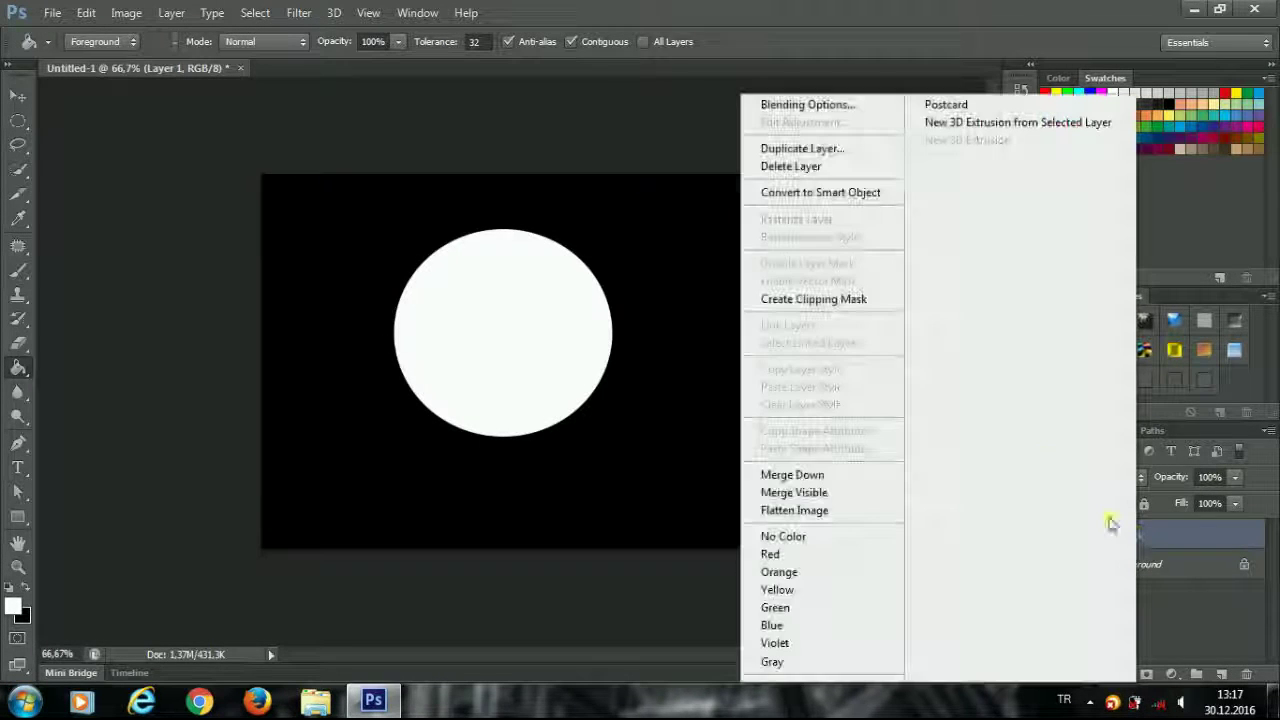
left_click(834, 112)
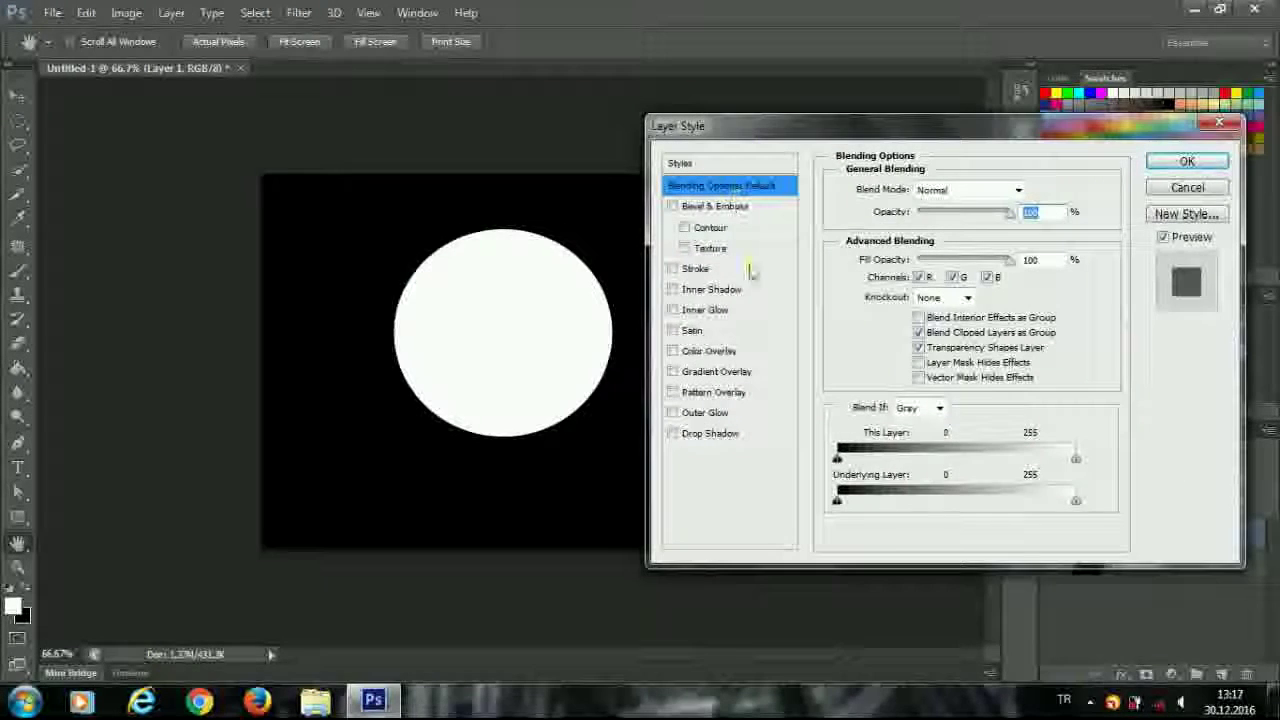
left_click(712, 310)
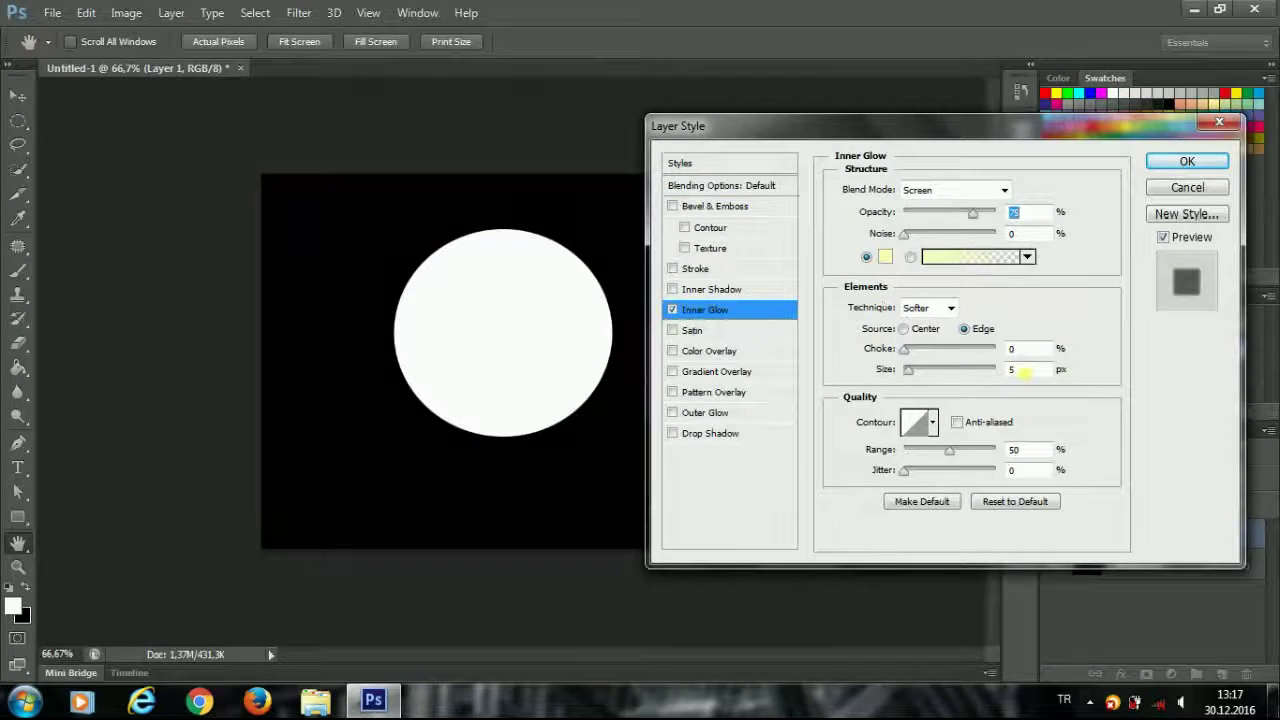
double_click(1023, 369)
type("27")
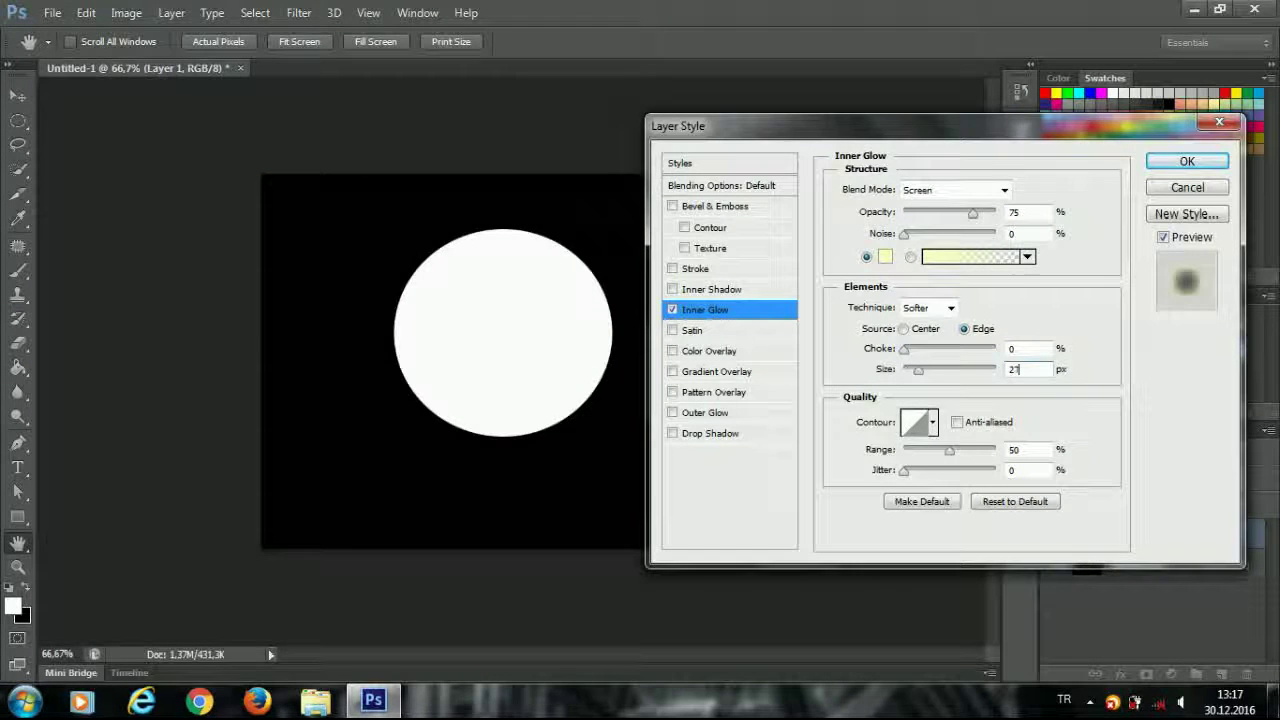
Enable Outer Glow with spread 10% and size 78 px, and apply the styles.
left_click(711, 416)
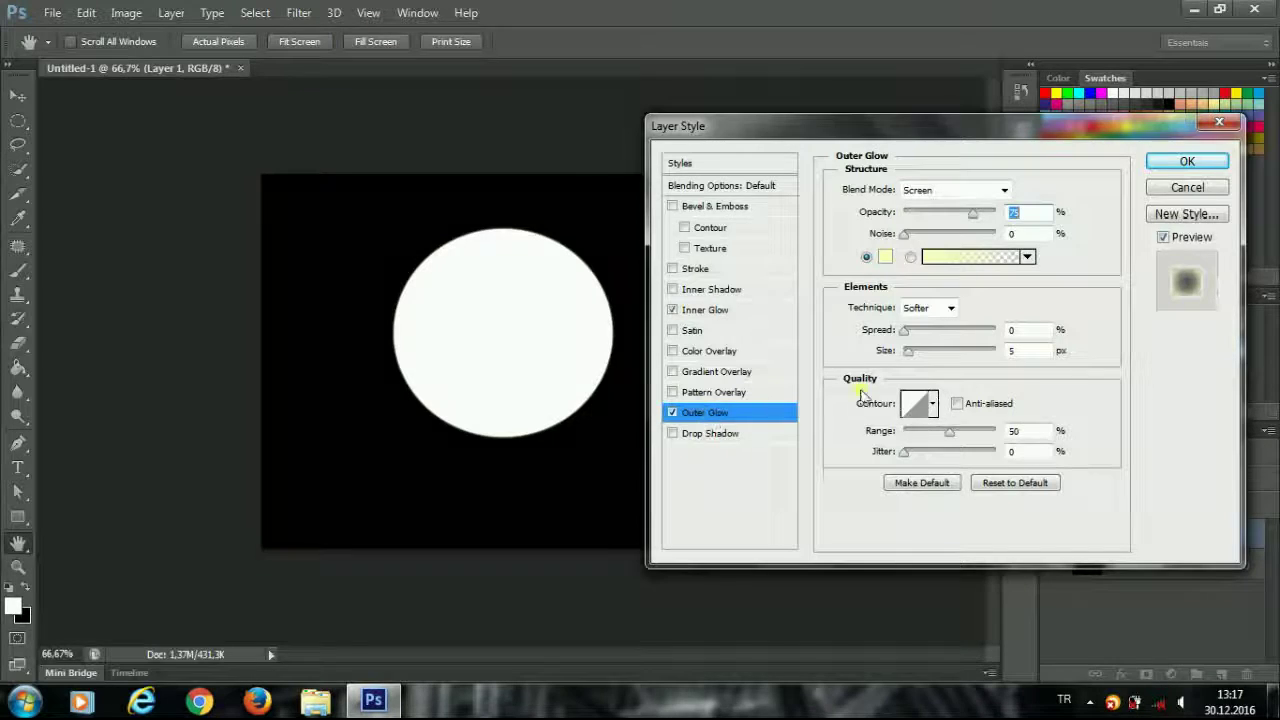
double_click(1020, 330)
type("15")
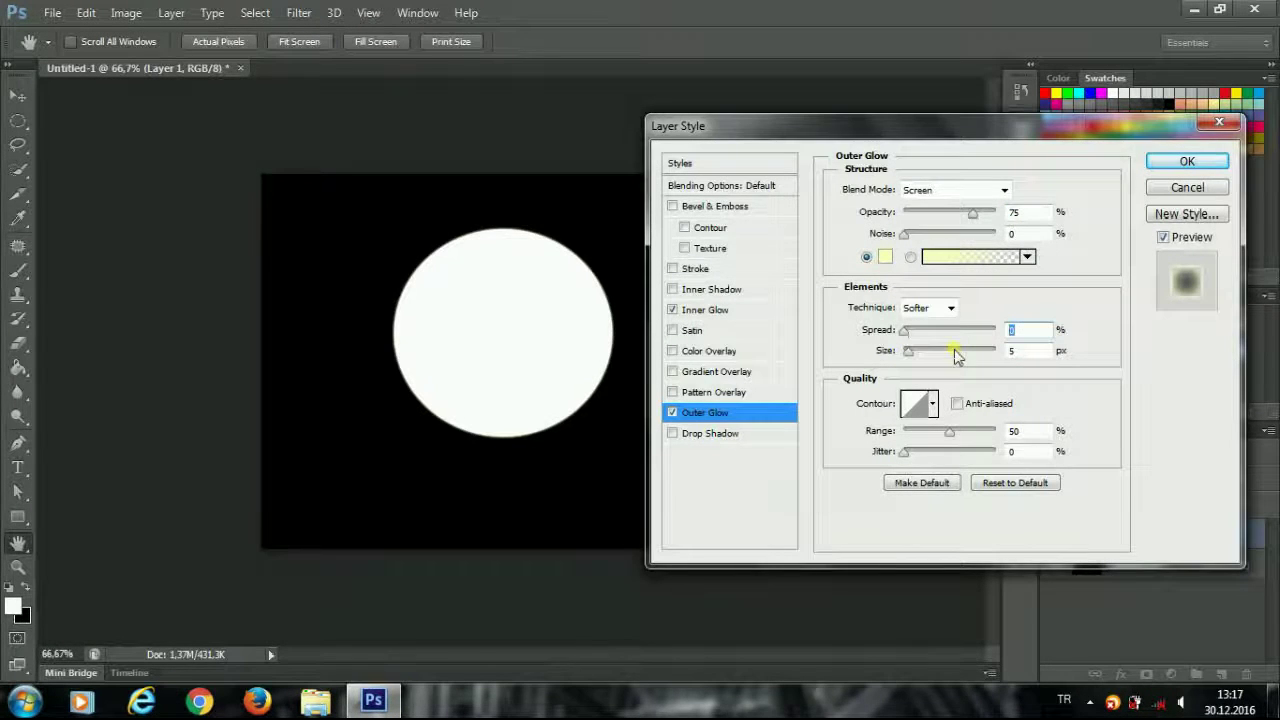
key("BackSpace")
type("0")
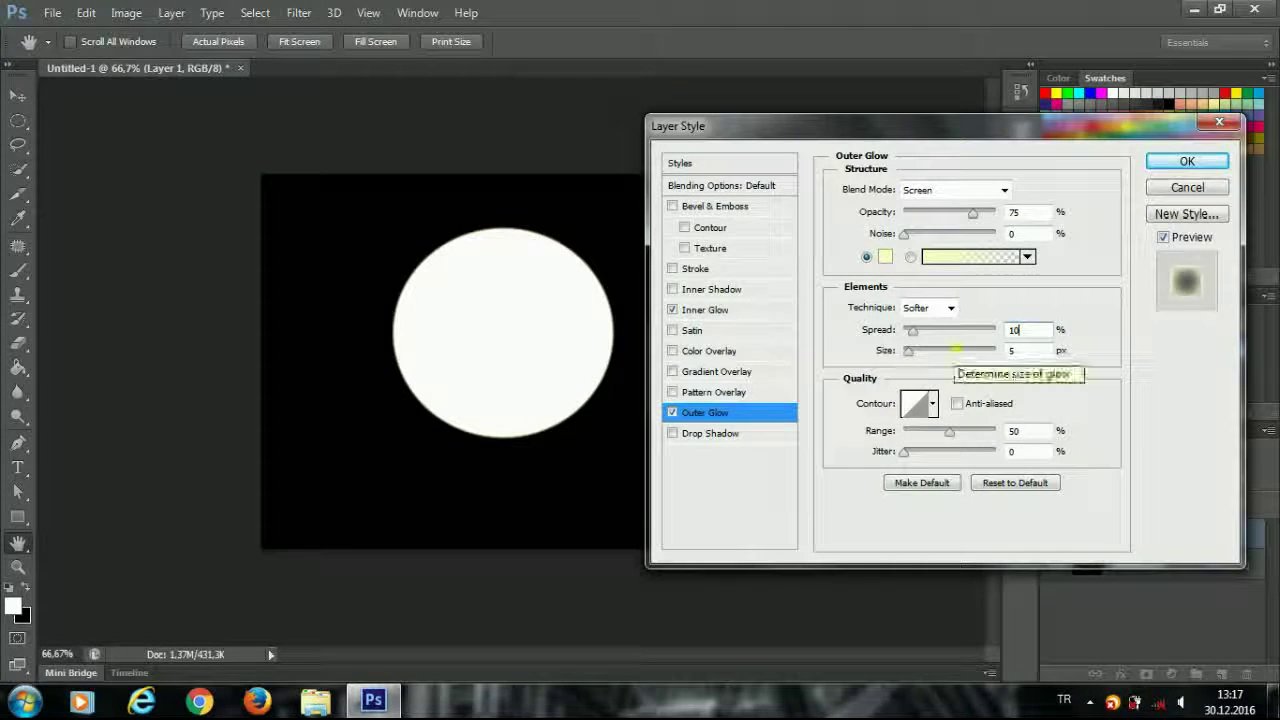
key("Tab")
type("78")
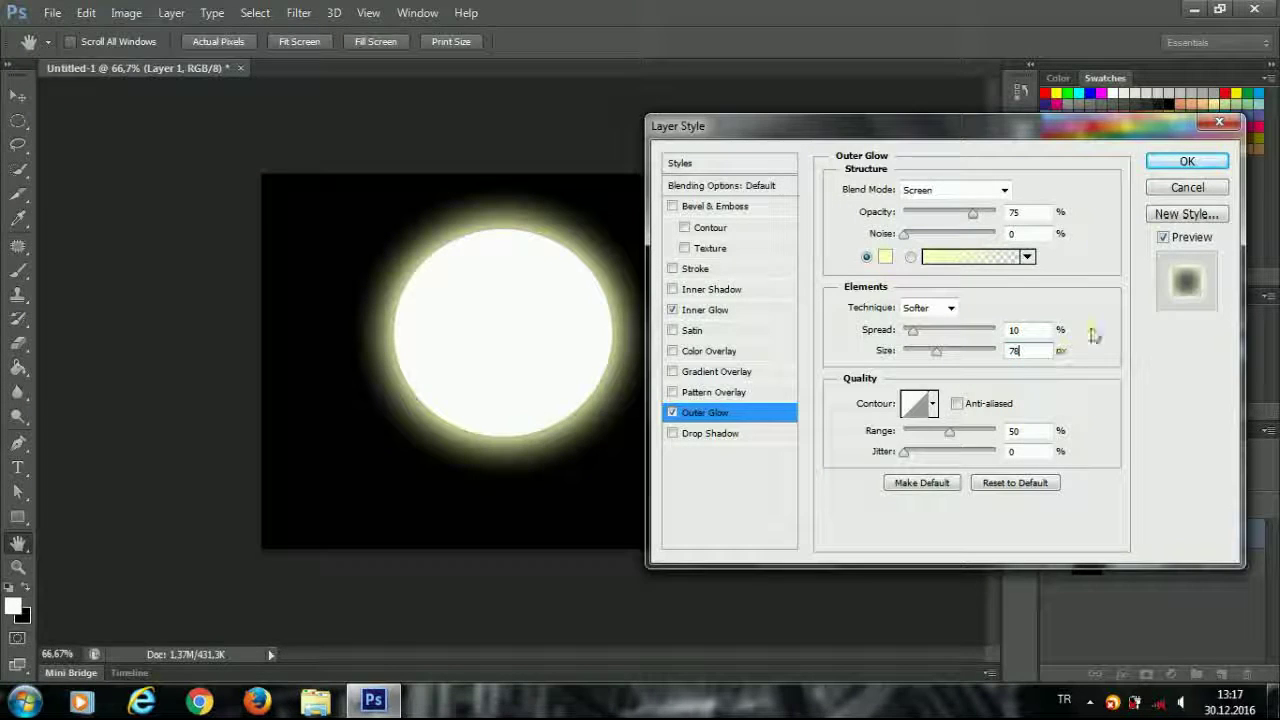
left_click(1180, 162)
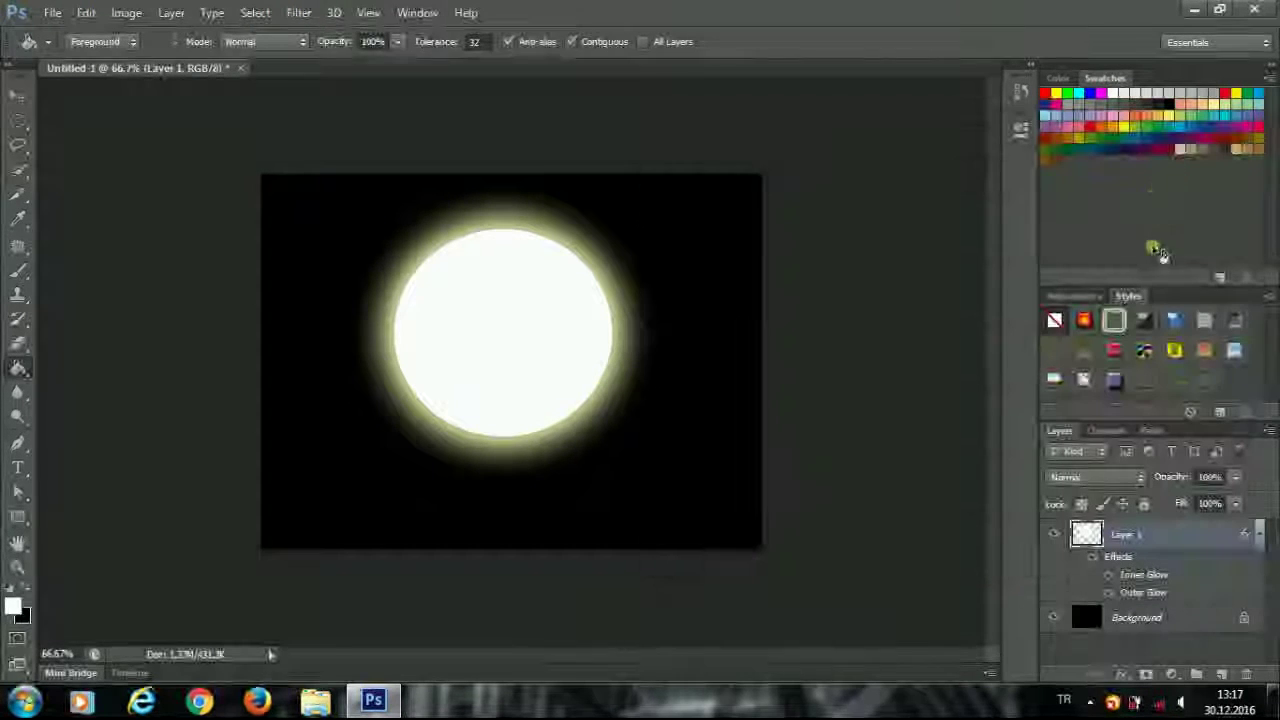
Drag Layer 1's Fill slider to 0% so the white disc disappears, leaving the glow.
left_click(1234, 504)
left_click_drag(1232, 522, 1138, 524)
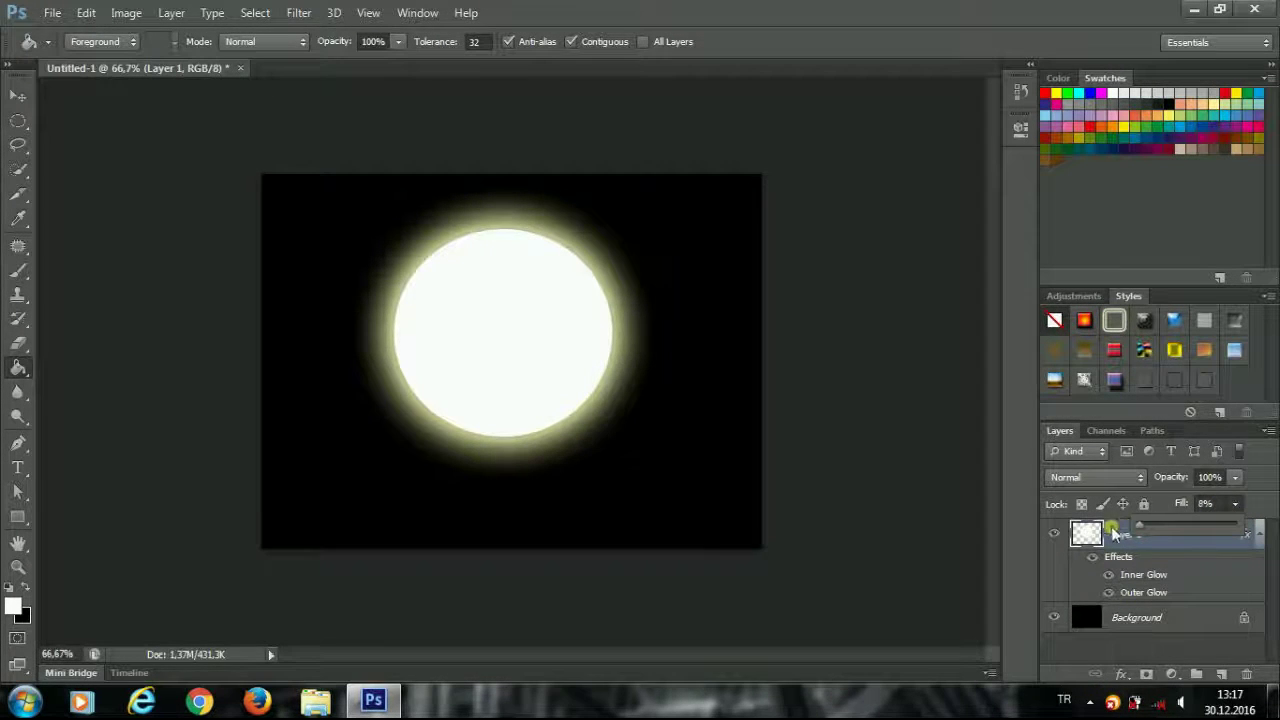
left_click(1140, 645)
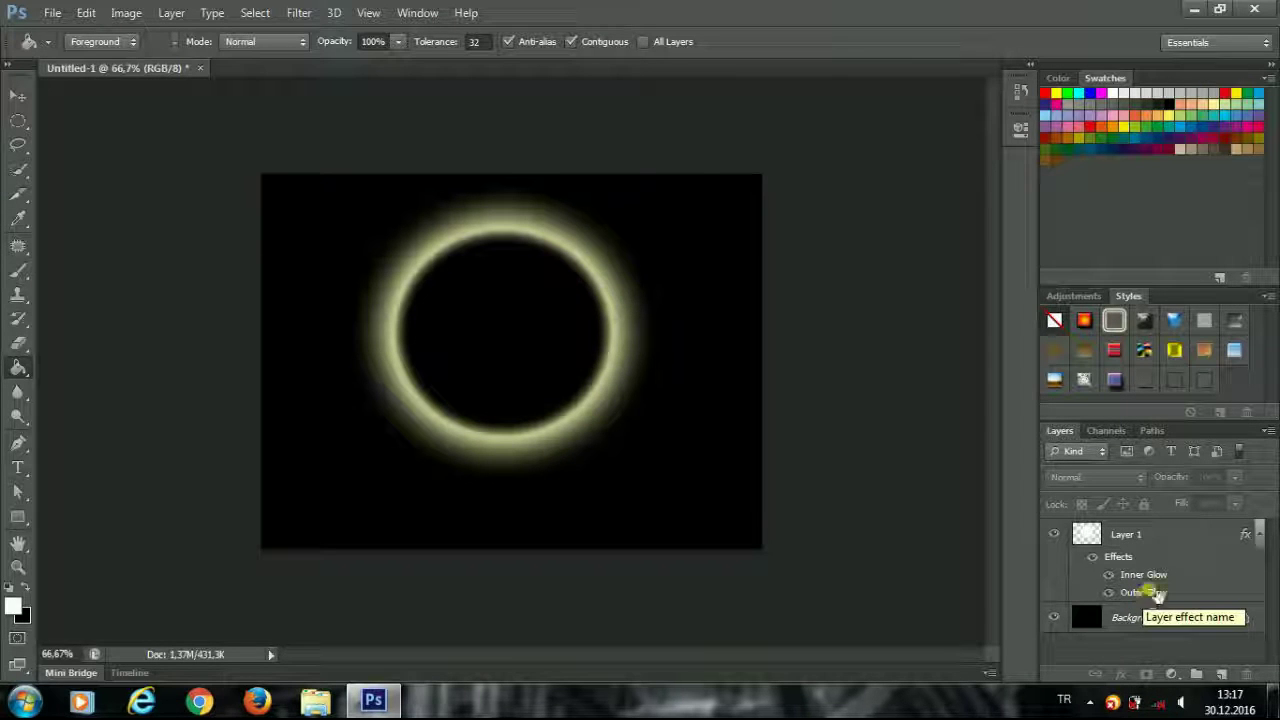
left_click(1168, 537)
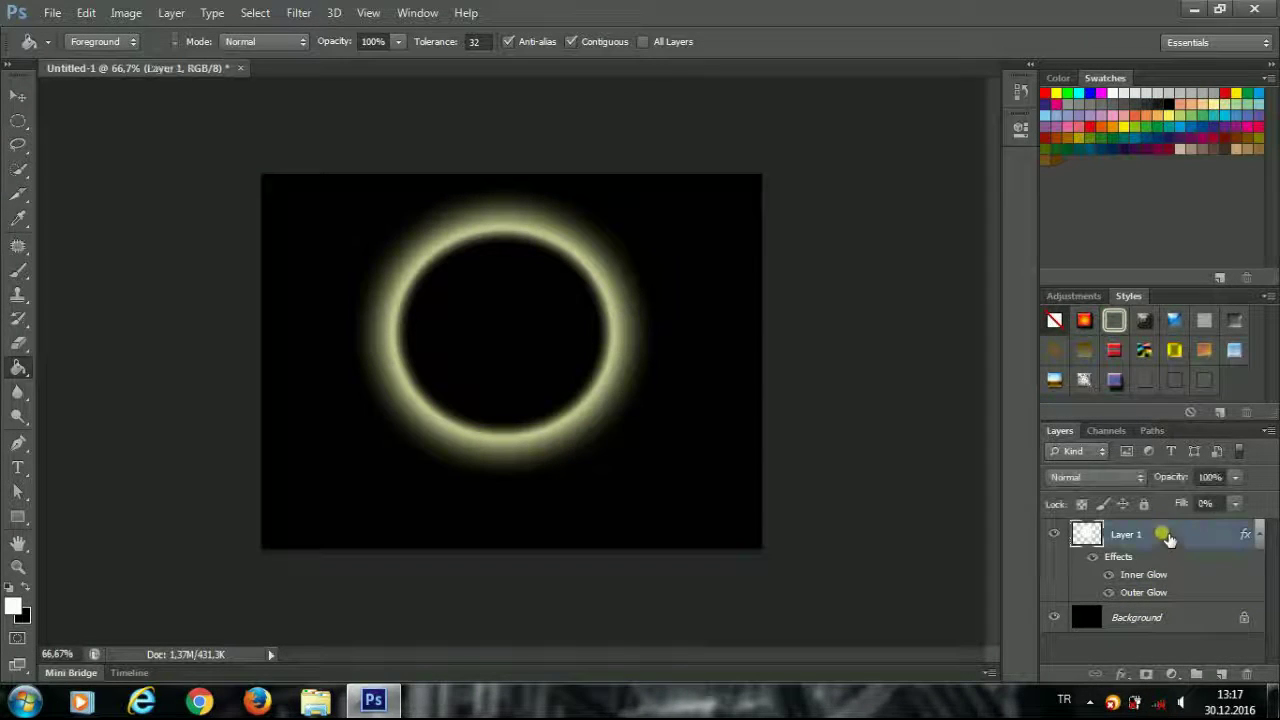
Merge Layer 1 with the Background, then add a new empty Layer 1 on top.
left_click(1145, 622)
right_click(1145, 622)
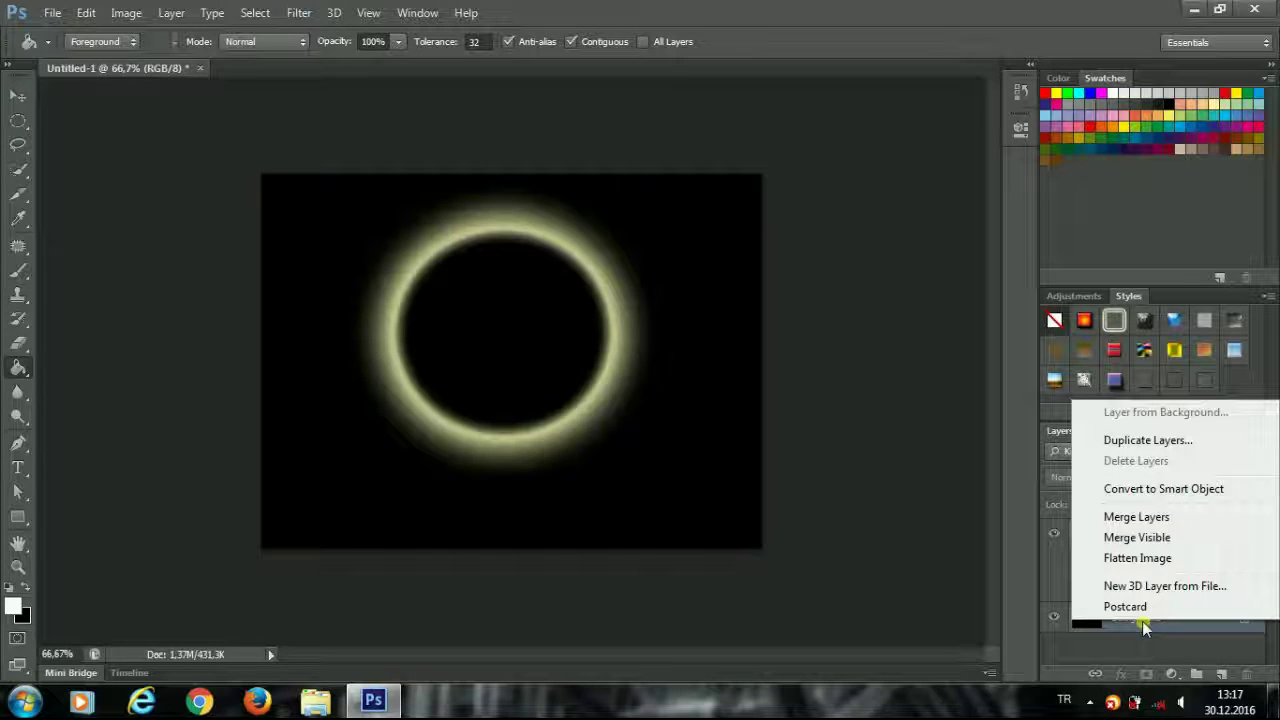
left_click(1175, 521)
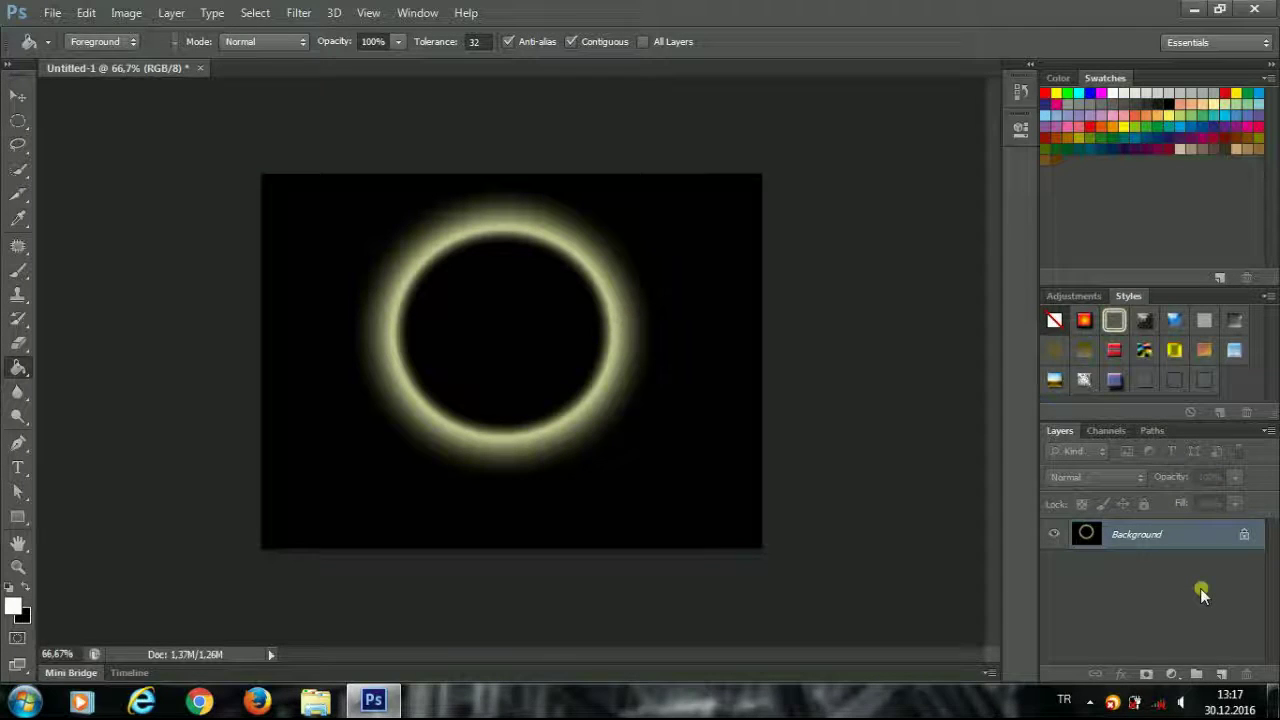
left_click(1221, 675)
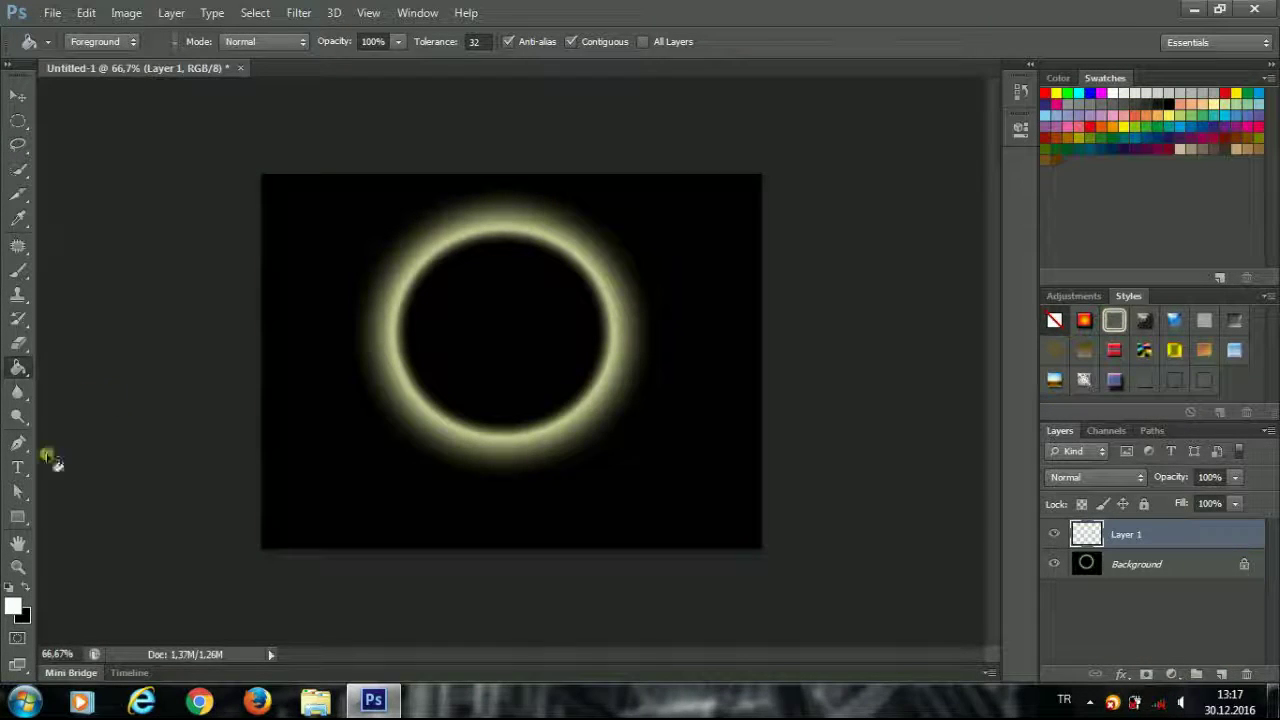
Fill Layer 1 black, convert the Background to Layer 0, and move Layer 1 beneath it.
left_click(27, 594)
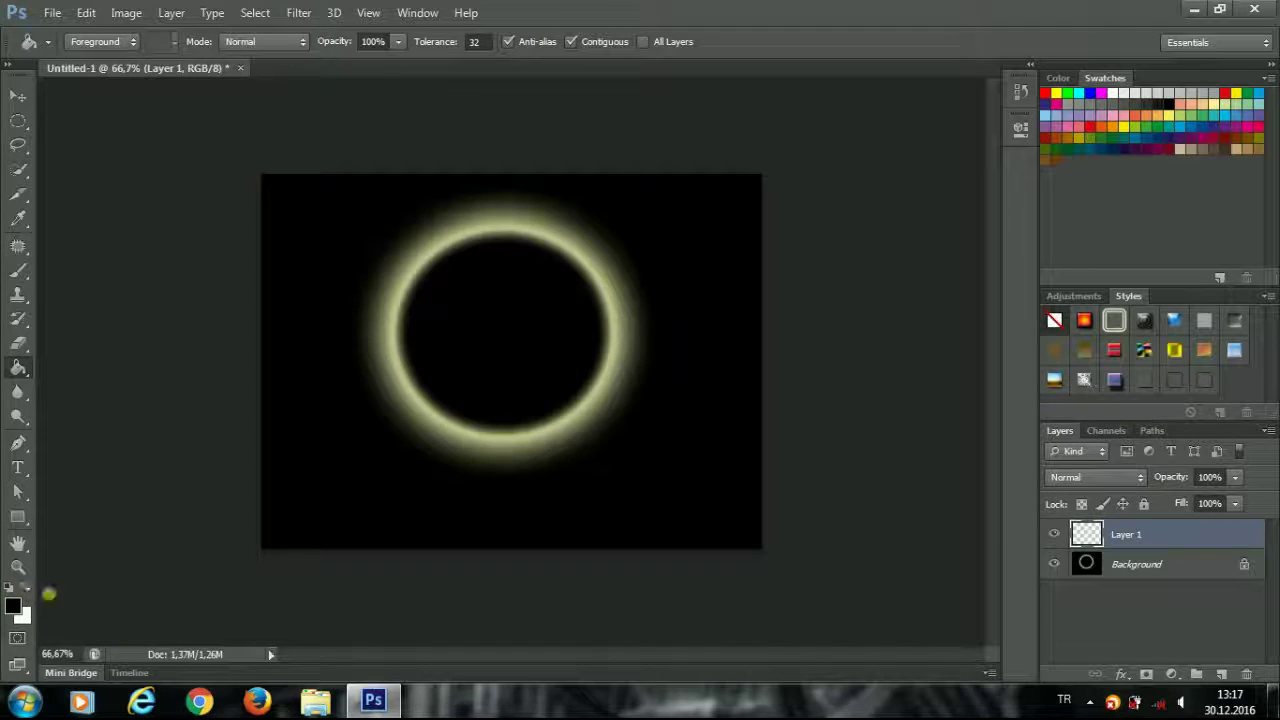
left_click(695, 515)
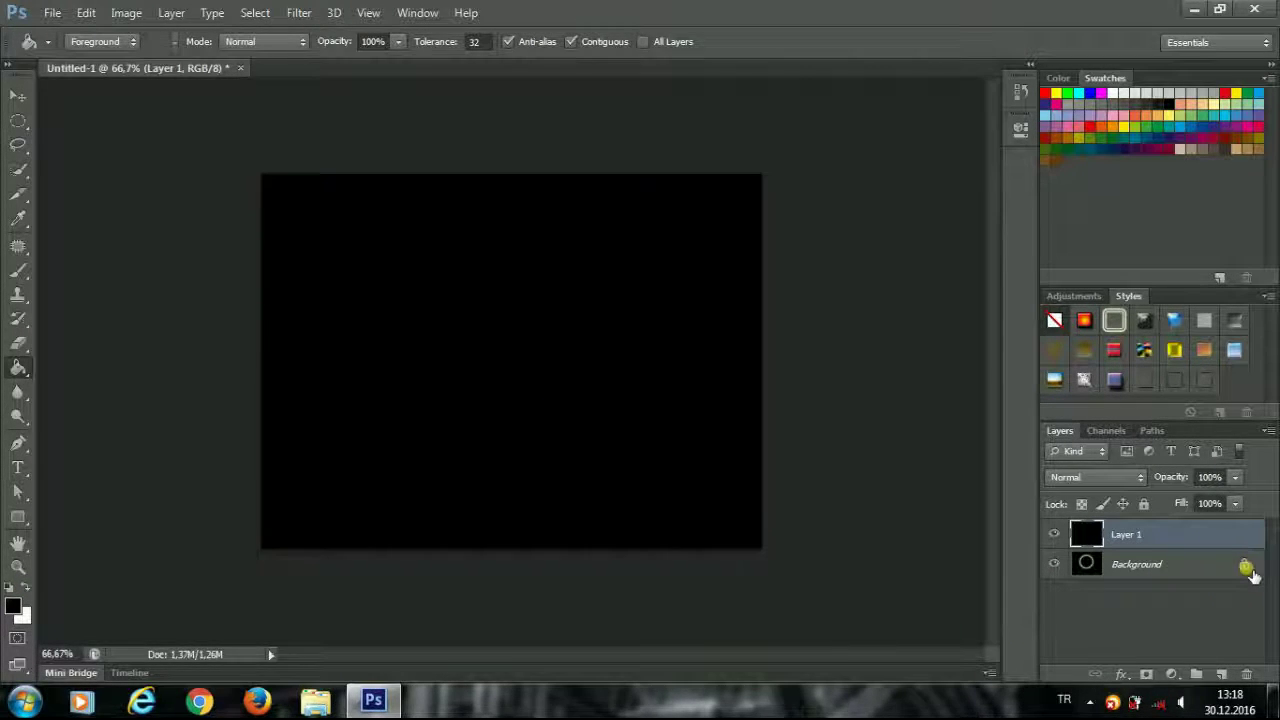
double_click(1250, 570)
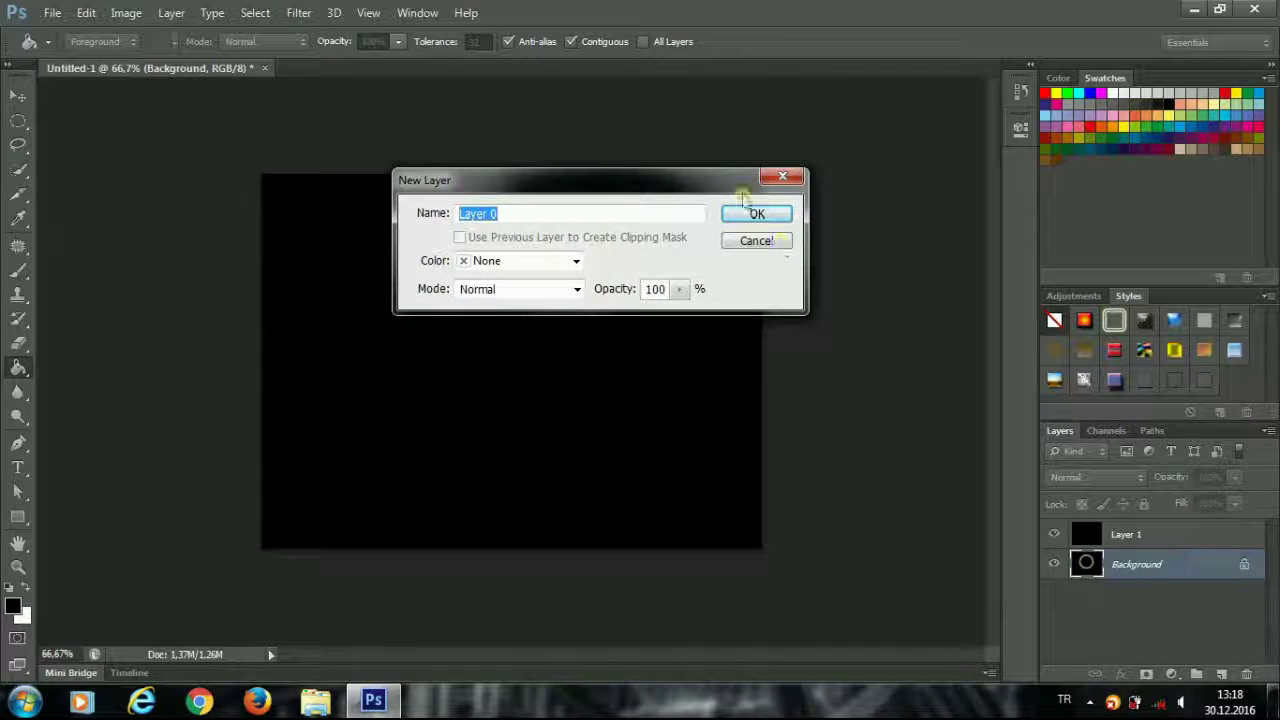
left_click(740, 213)
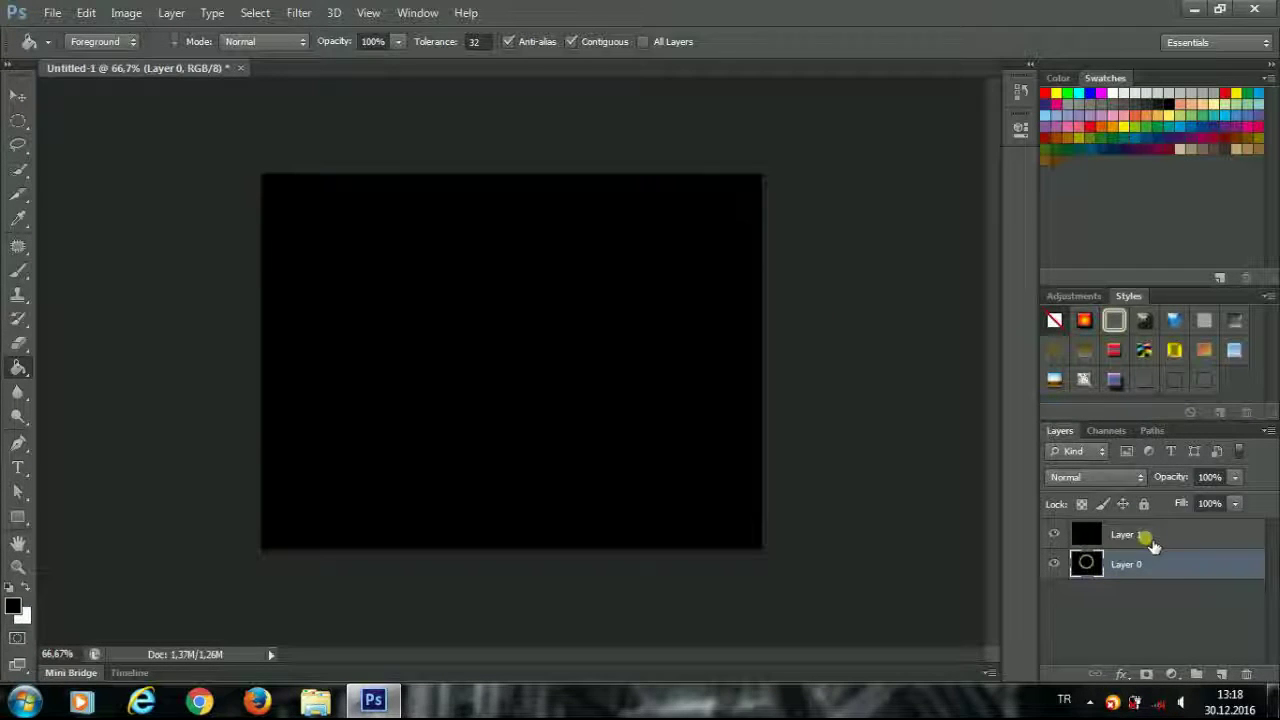
left_click_drag(1152, 543, 1167, 584)
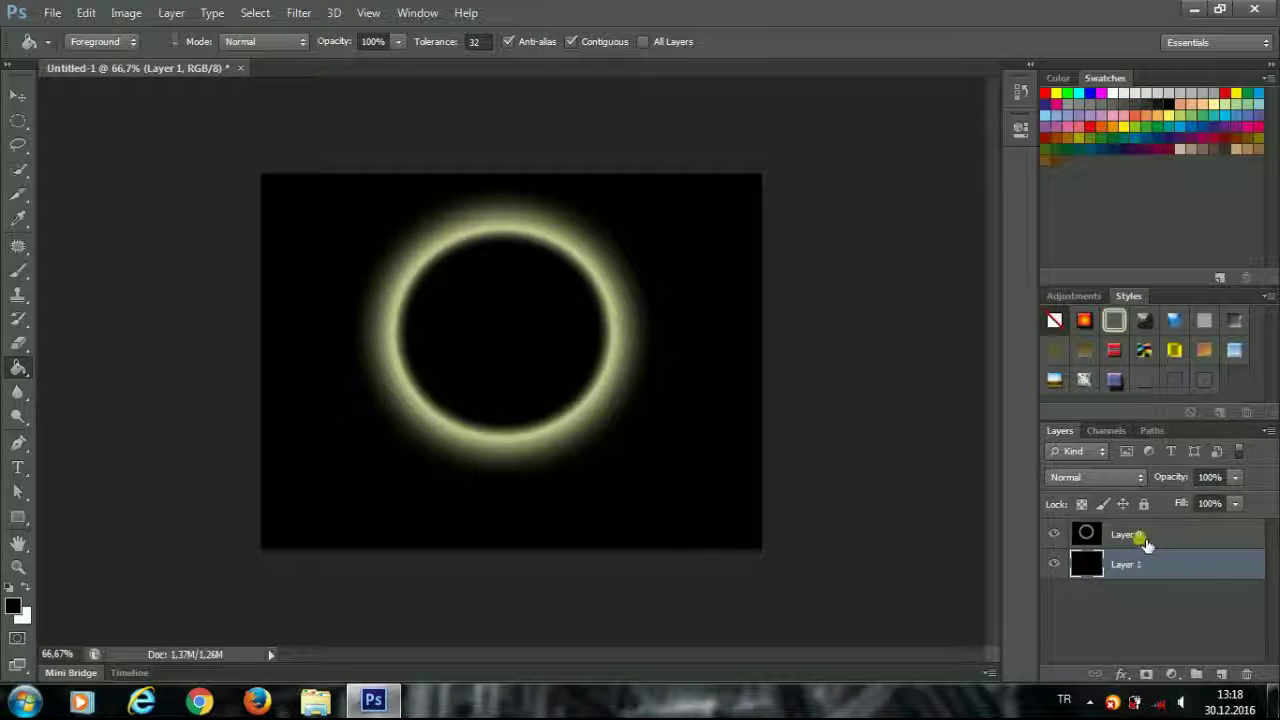
left_click(1146, 538)
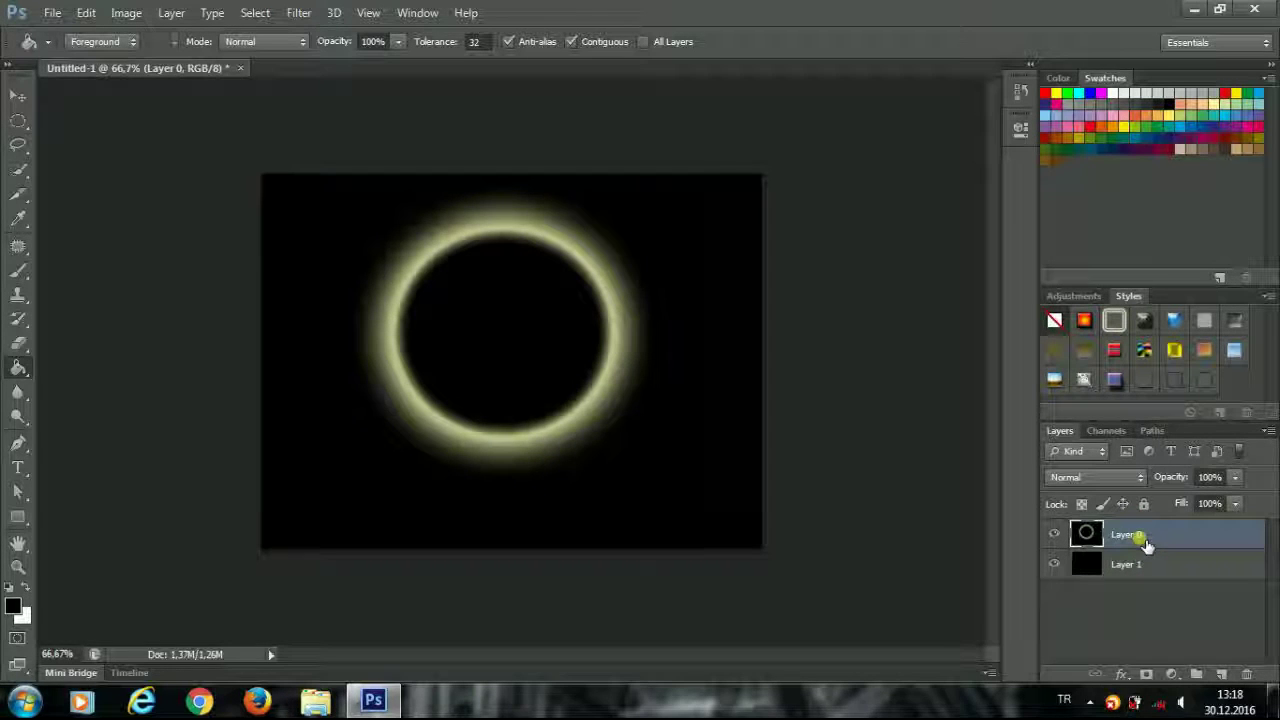
Mask Layer 0 with an upper-left-to-centre gradient, then select the black Layer 1 too.
left_click(1148, 675)
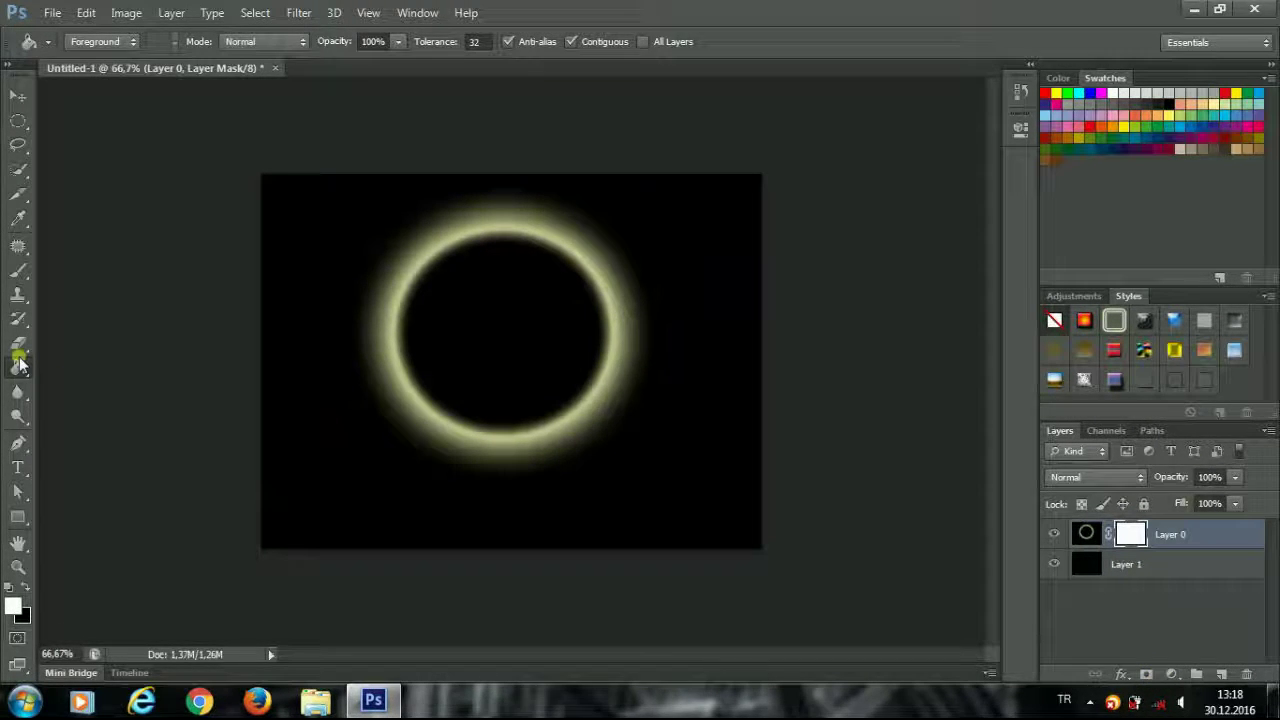
right_click(26, 368)
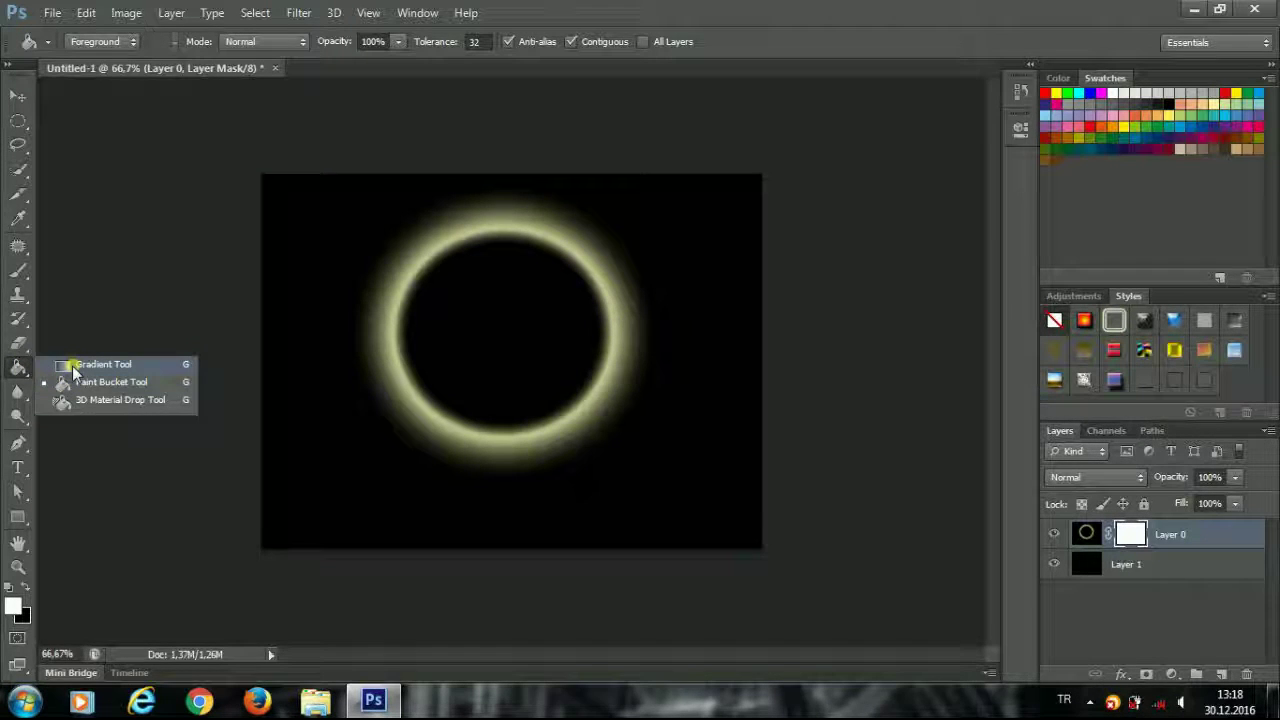
left_click(72, 367)
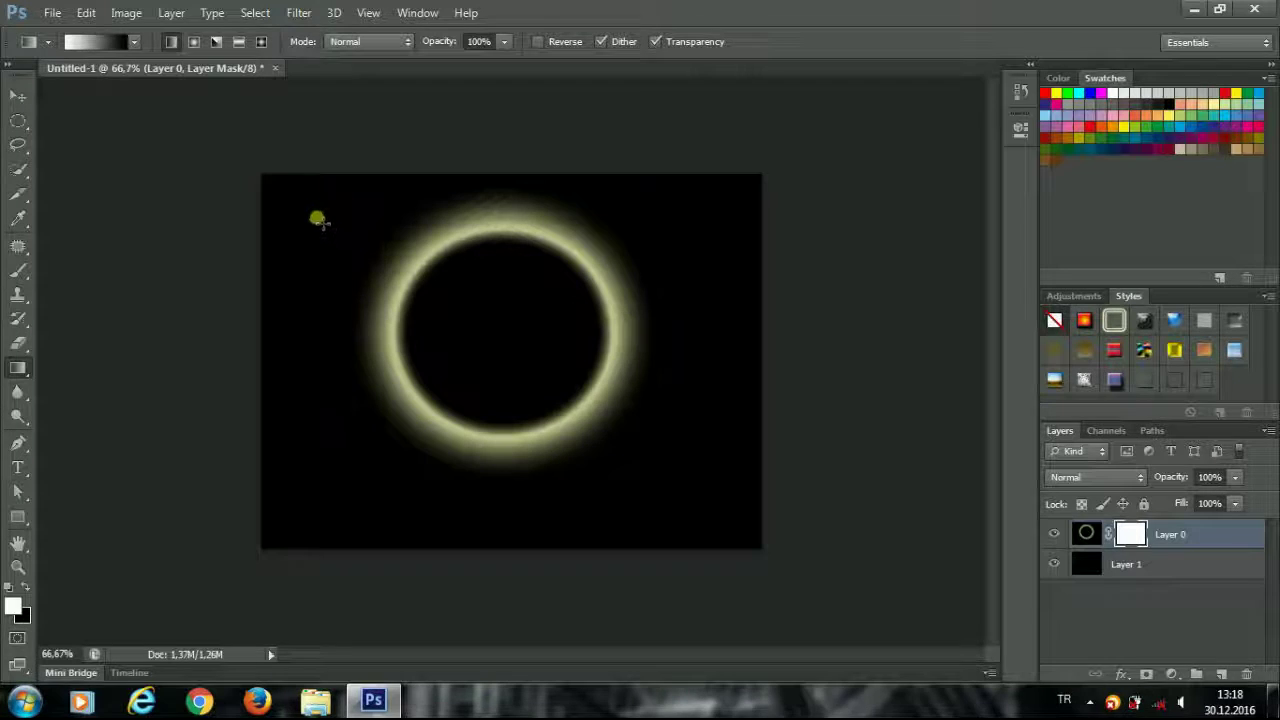
left_click_drag(308, 217, 508, 367)
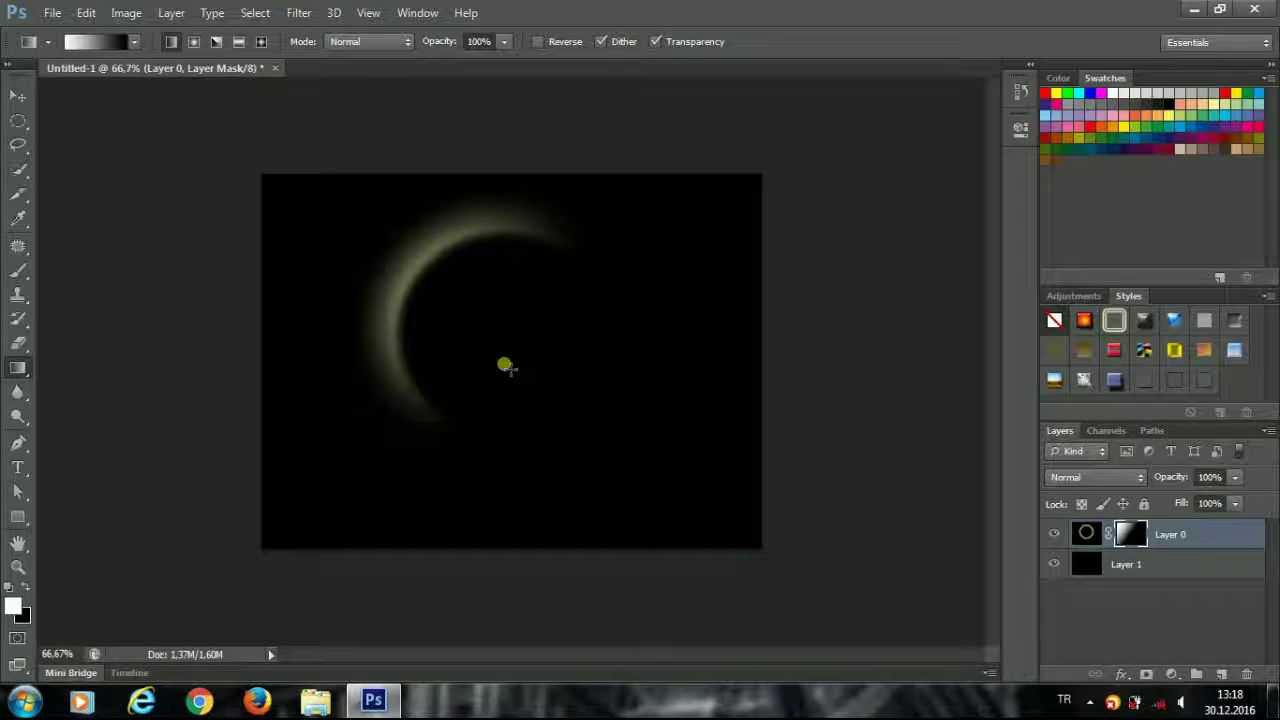
left_click(1174, 537)
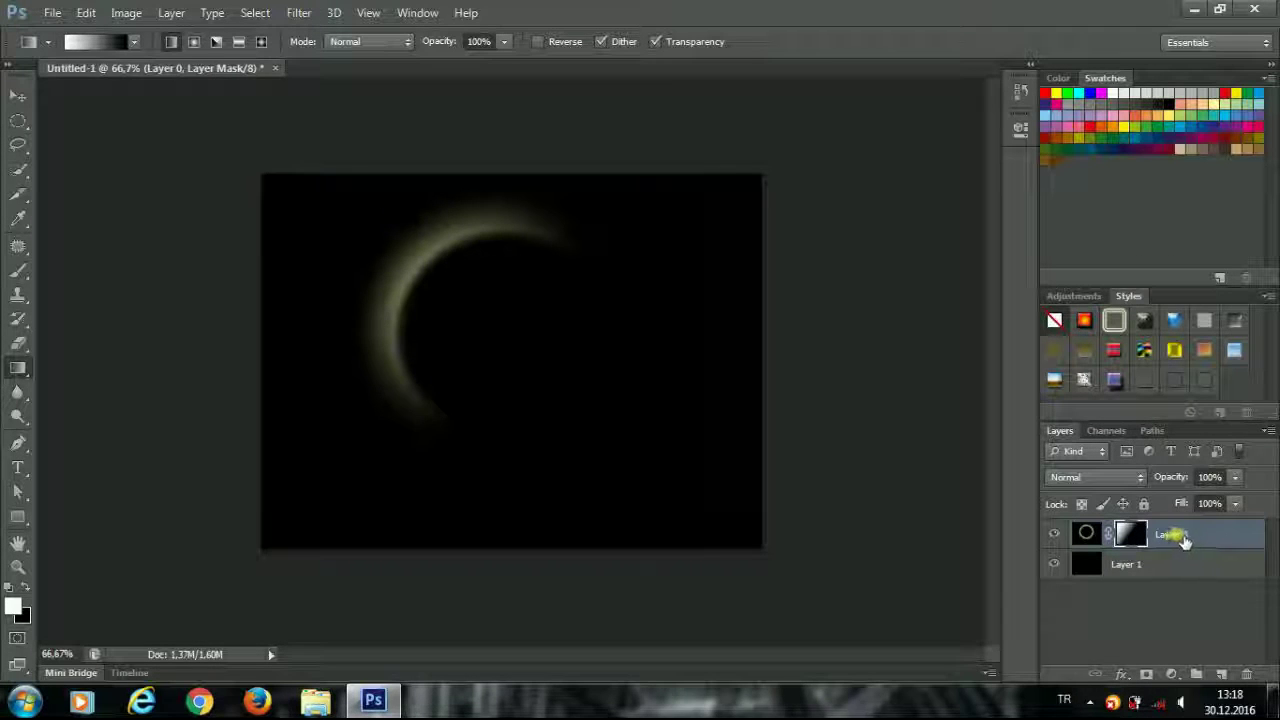
left_click(1179, 575, "shift")
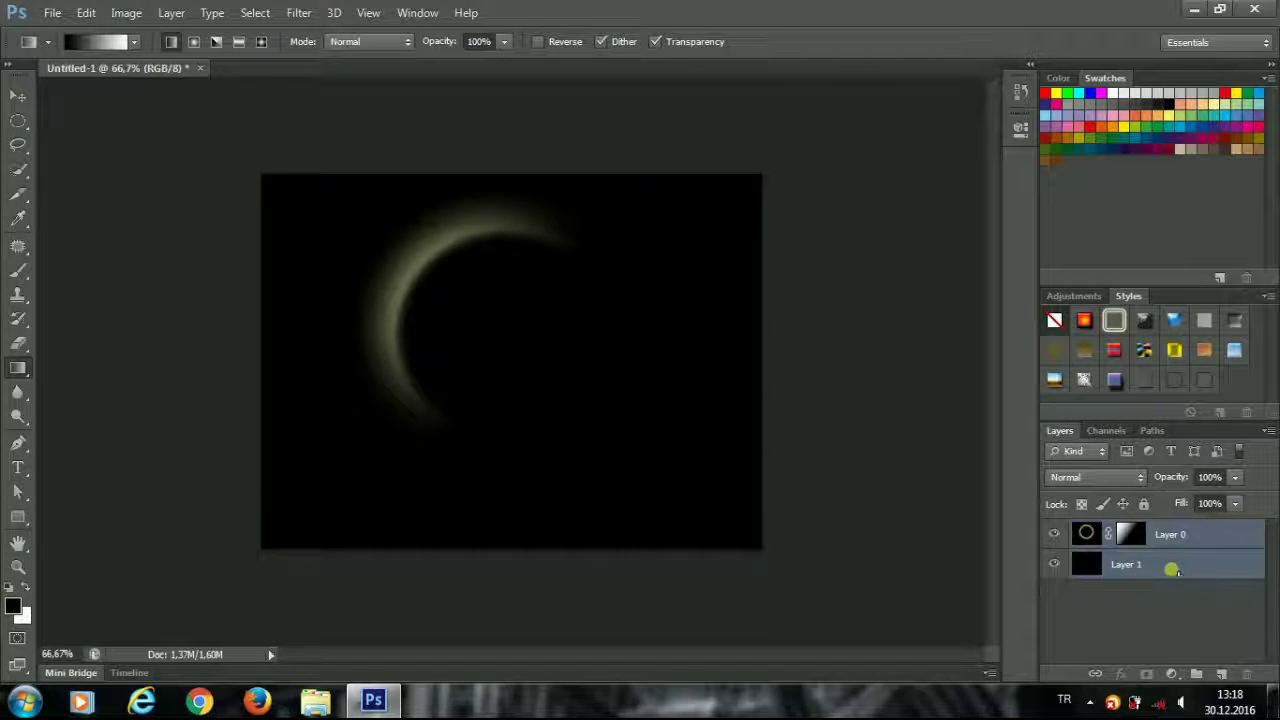
Merge the crescent and black layers into Layer 0, then set Hue +165, Saturation +100.
right_click(1172, 566)
left_click(827, 478)
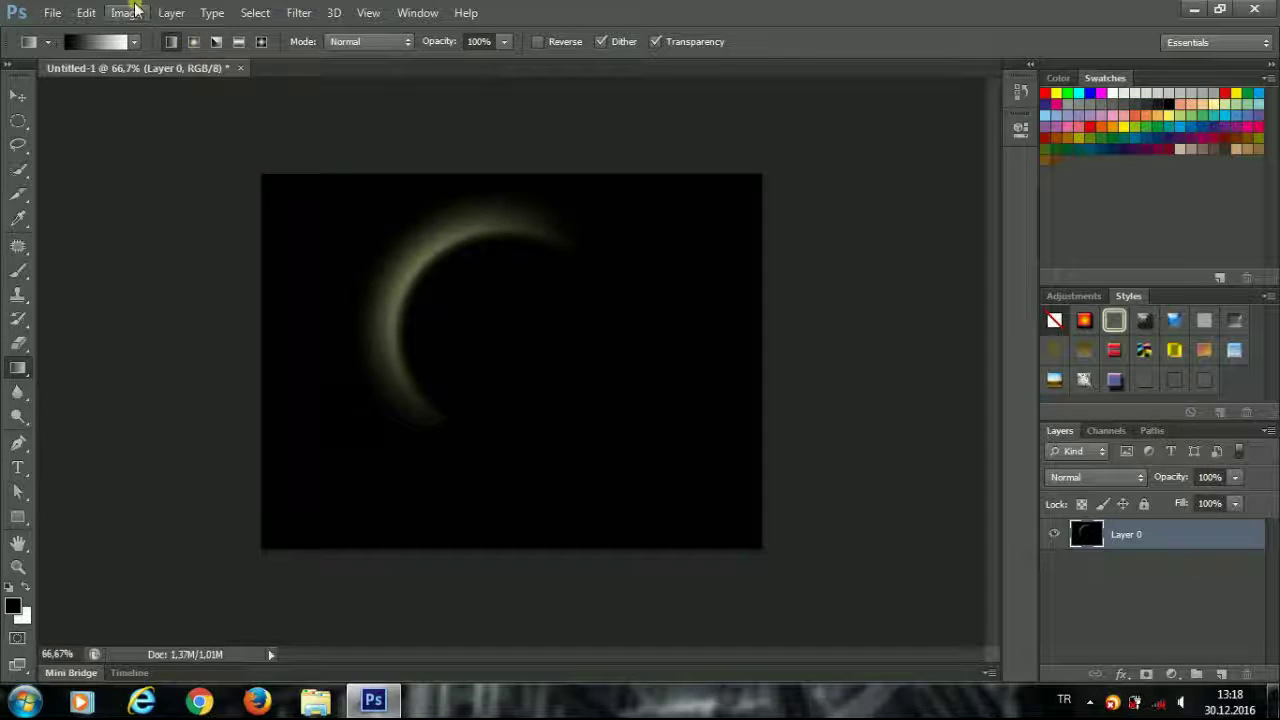
left_click(130, 13)
mouse_move(154, 60)
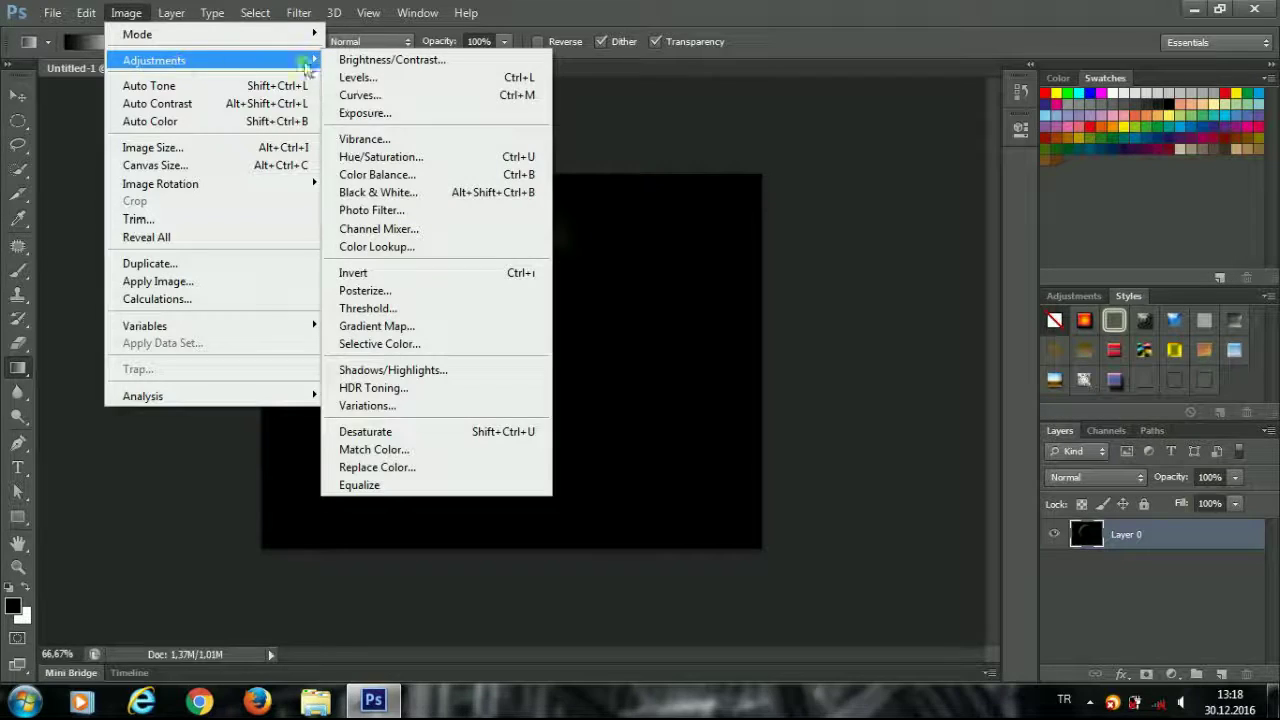
left_click(386, 160)
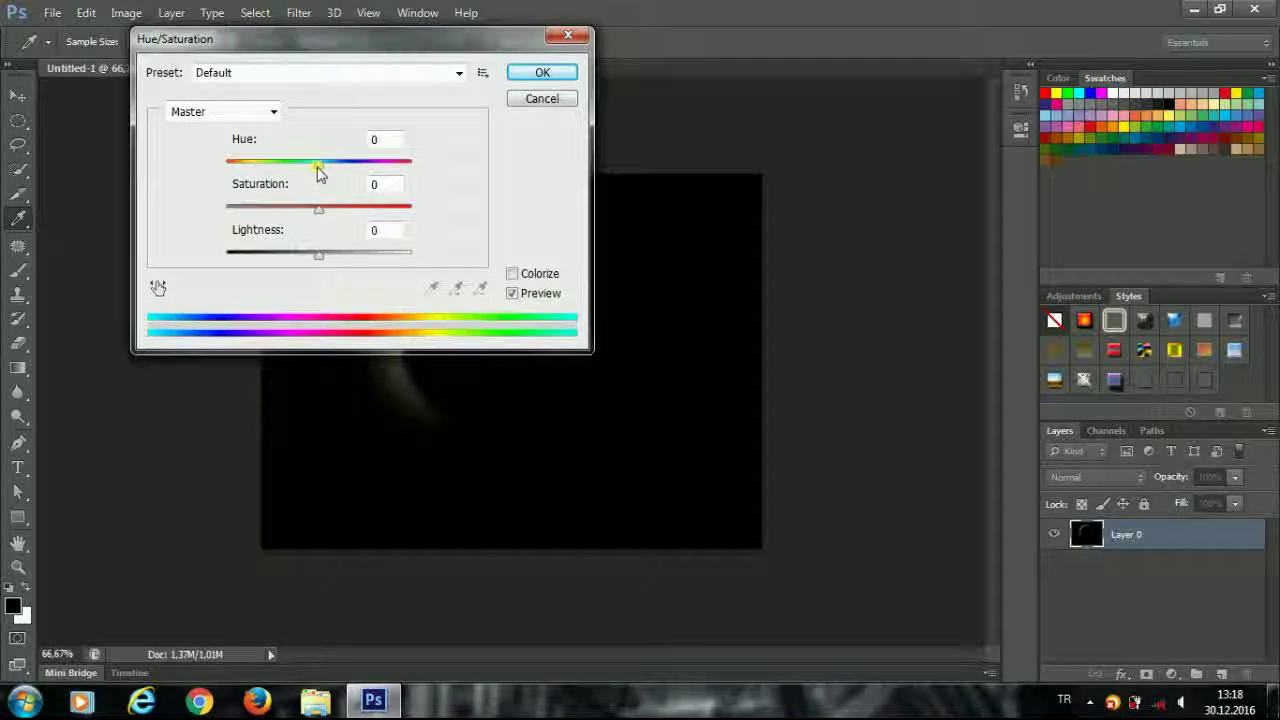
left_click_drag(320, 163, 345, 163)
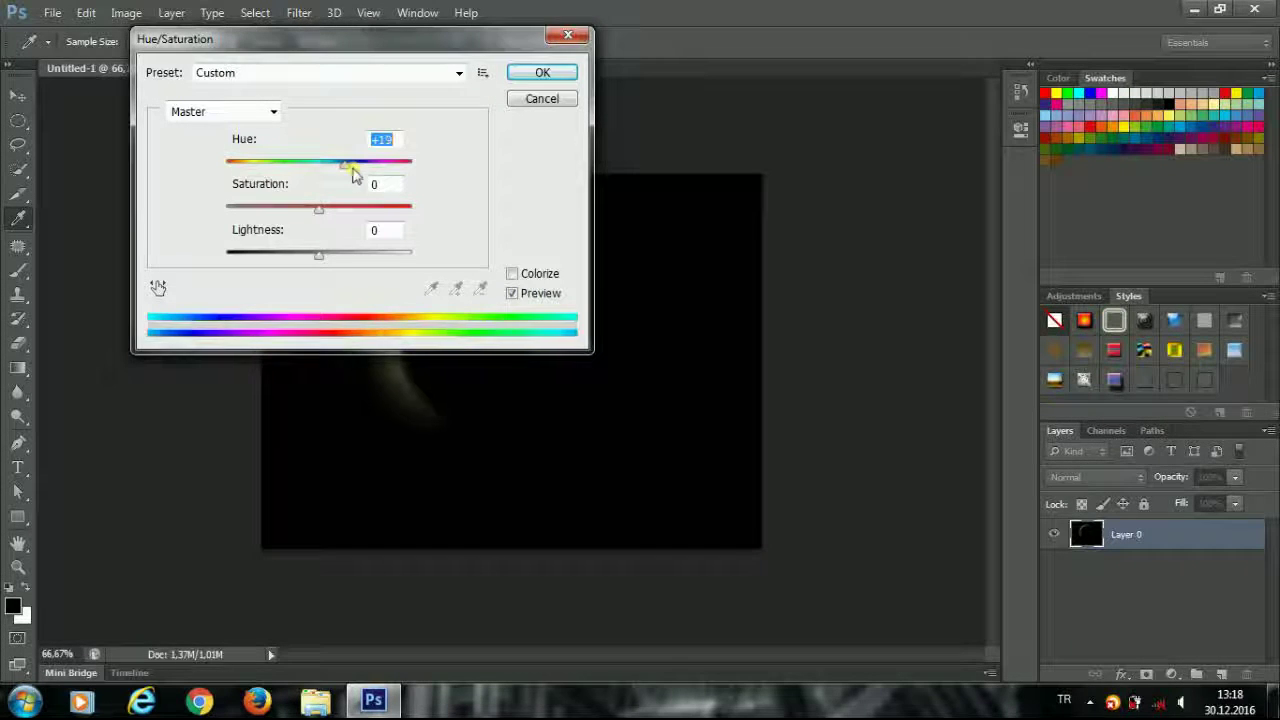
mouse_move(380, 40)
left_mouse_down()
mouse_move(486, 102)
mouse_move(813, 218)
left_mouse_up()
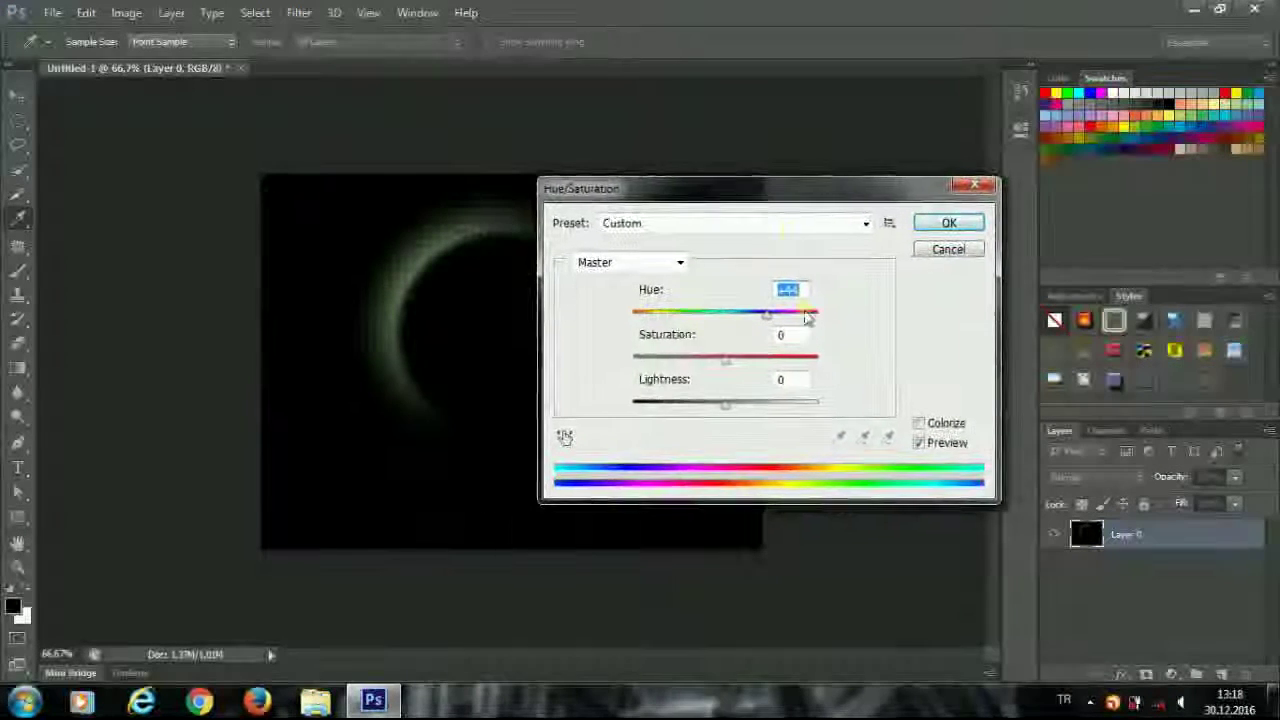
left_click(768, 316)
left_click_drag(770, 318, 814, 318)
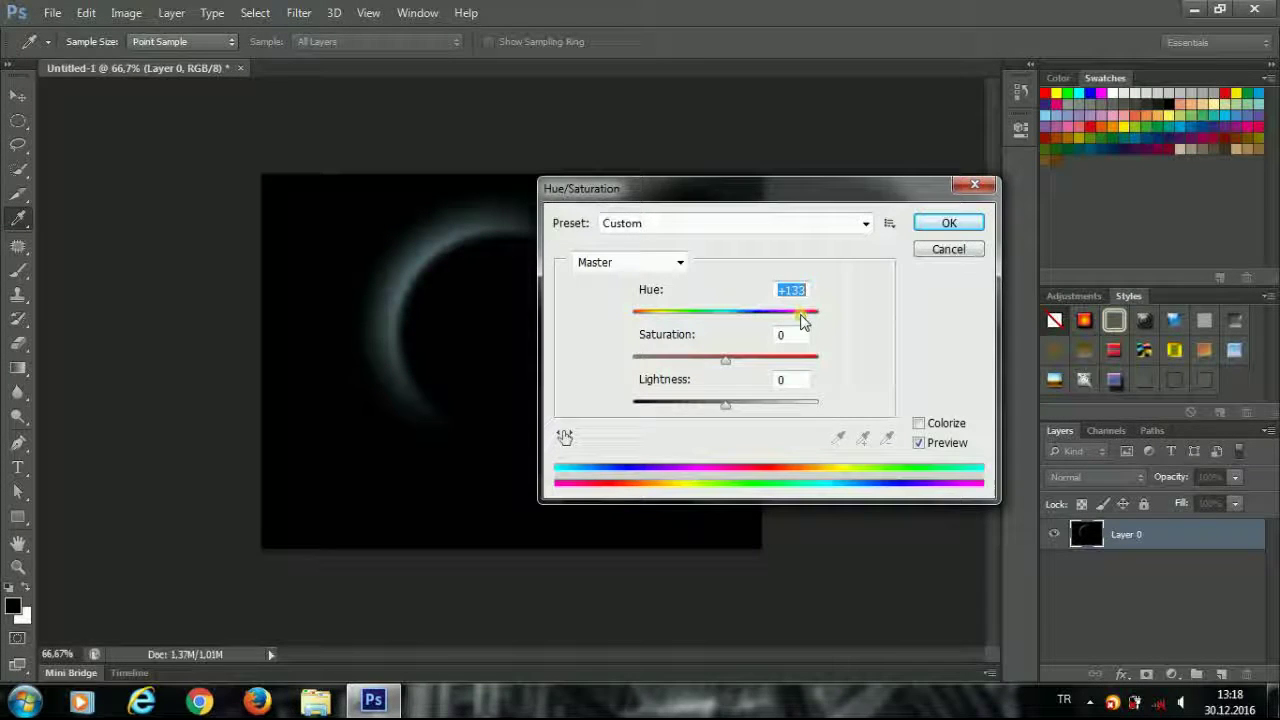
left_click(723, 361)
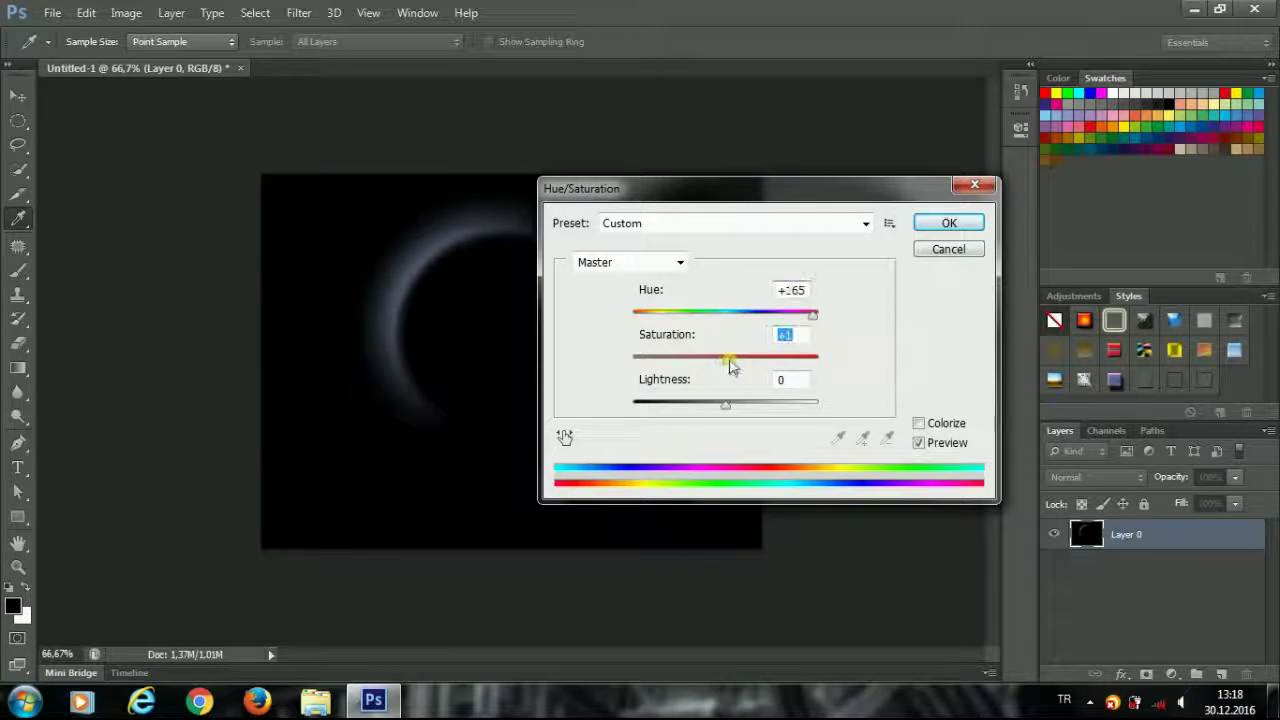
left_click_drag(723, 358, 868, 393)
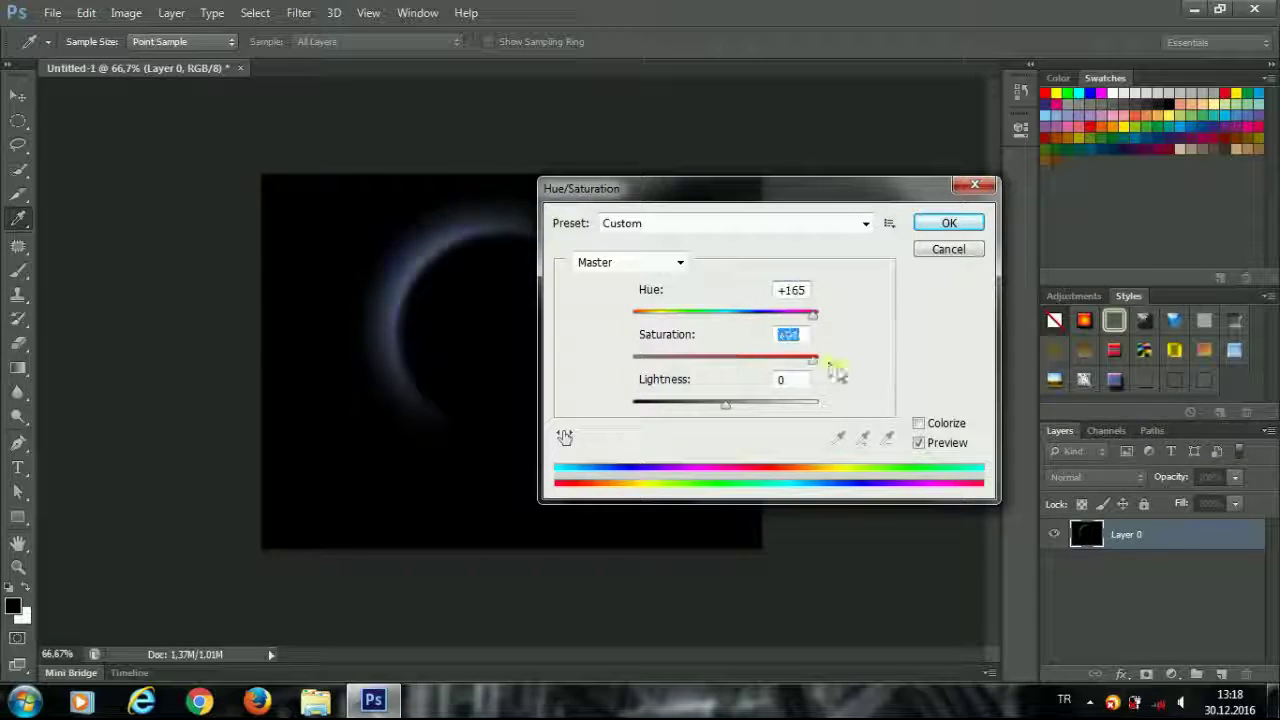
left_click(948, 222)
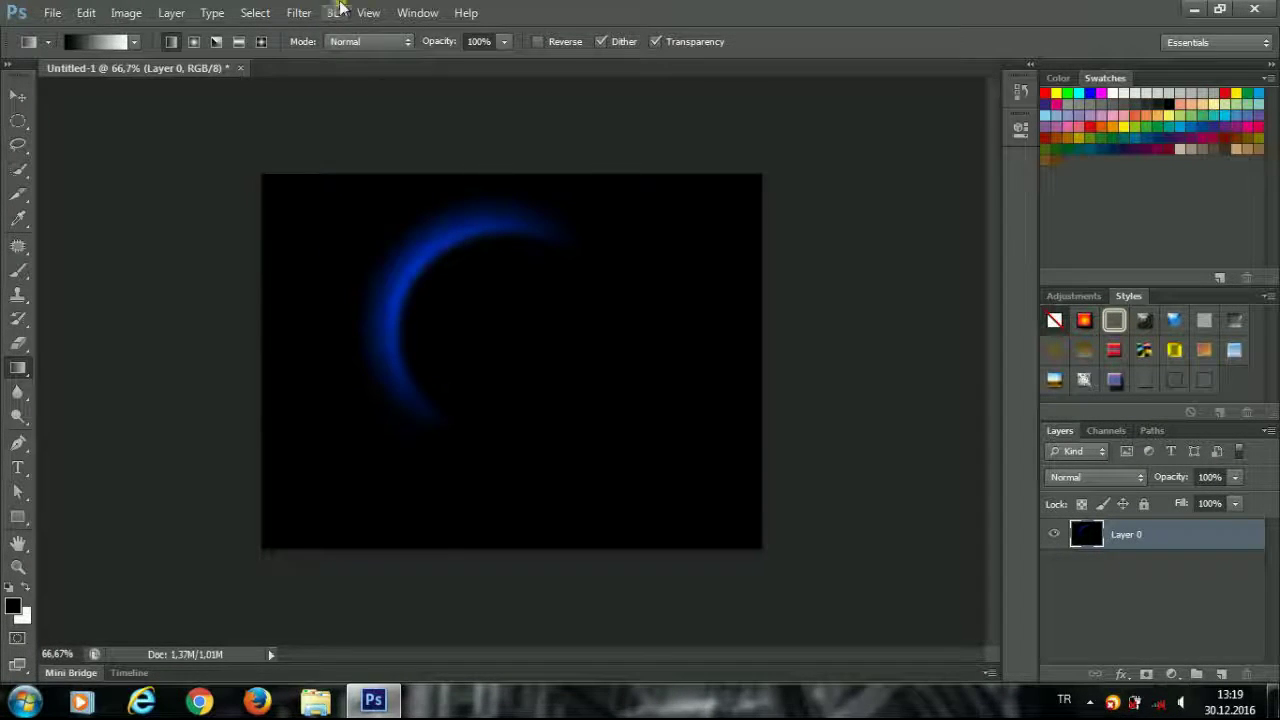
Render a 50-300mm Zoom Lens Flare at 100% brightness centred at the upper left.
left_click(300, 12)
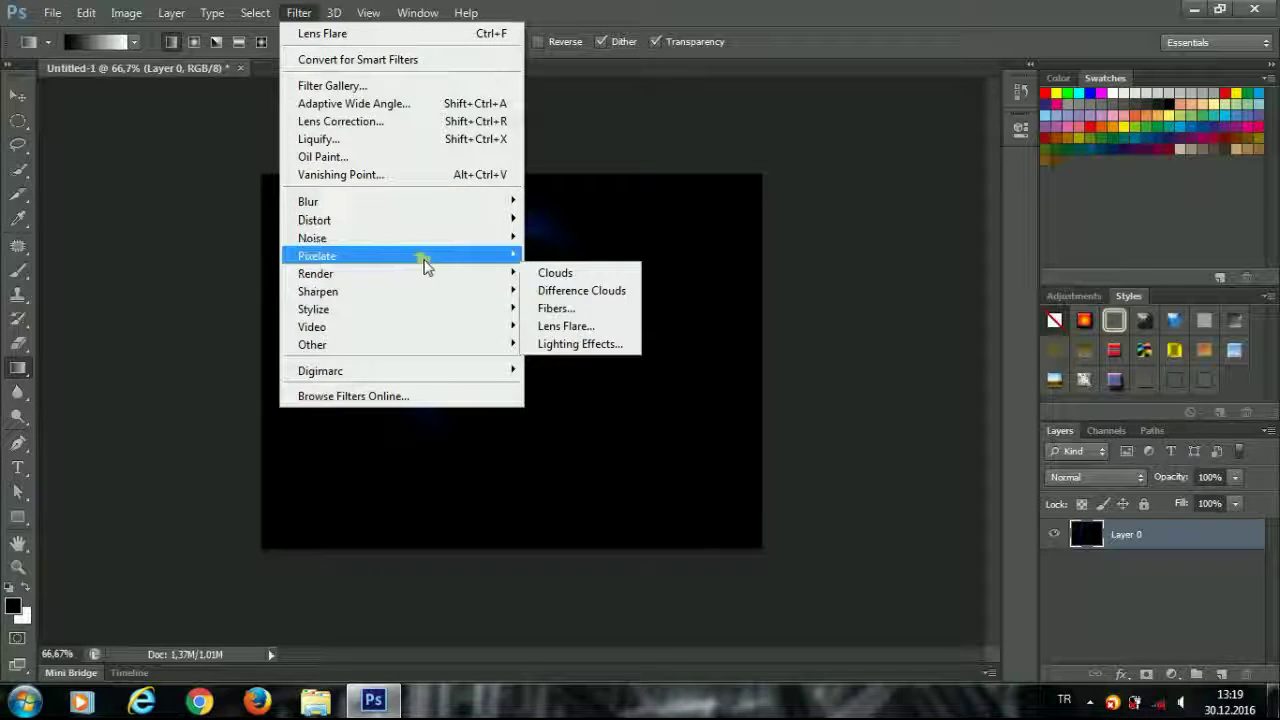
mouse_move(316, 273)
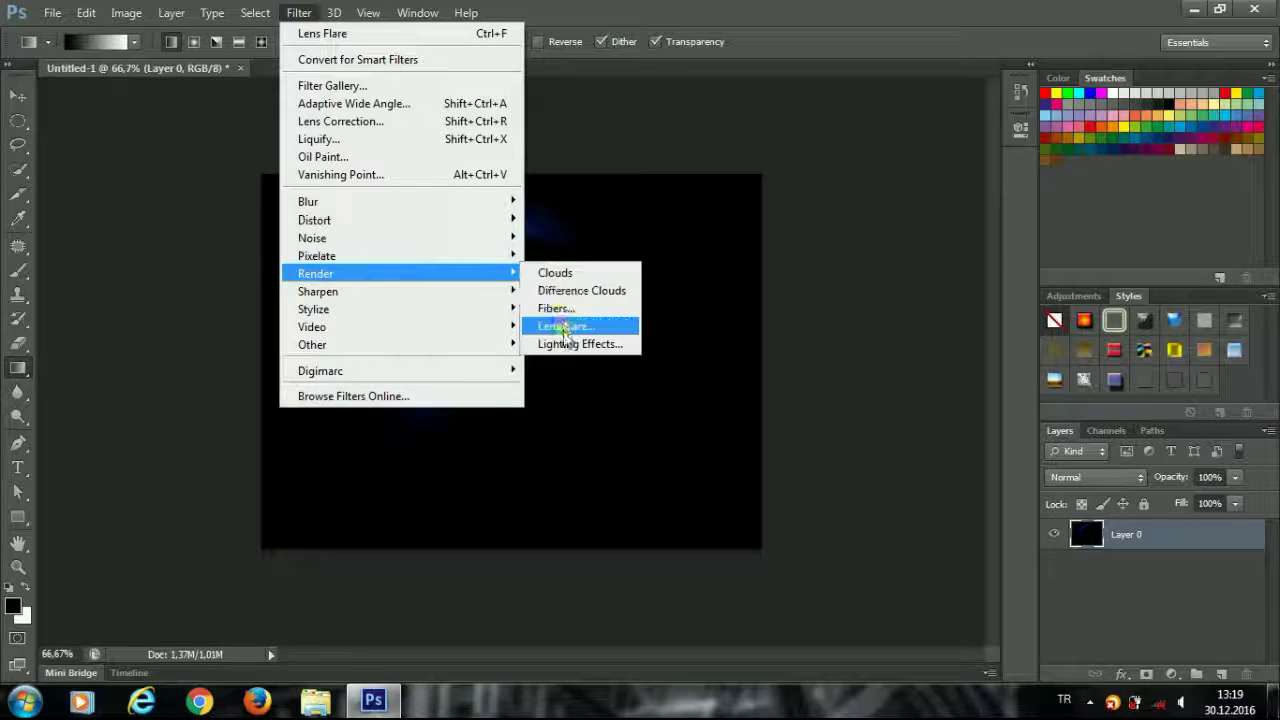
left_click(563, 327)
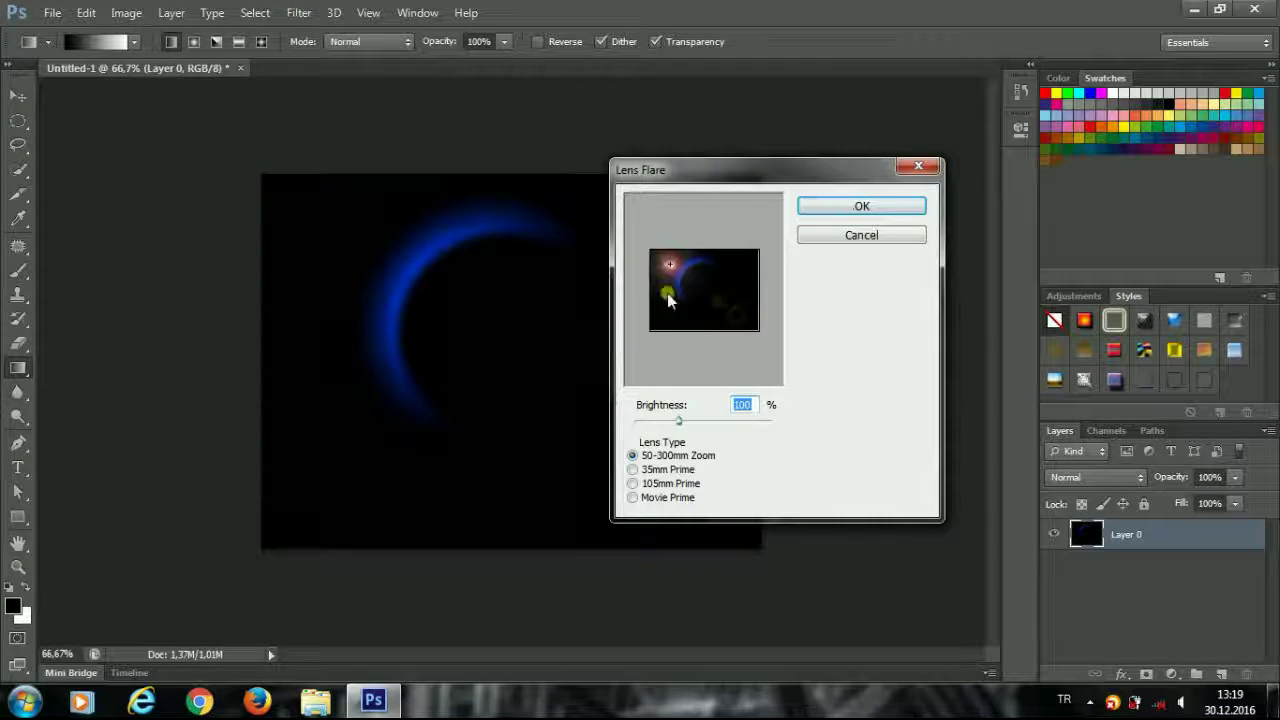
left_click(672, 263)
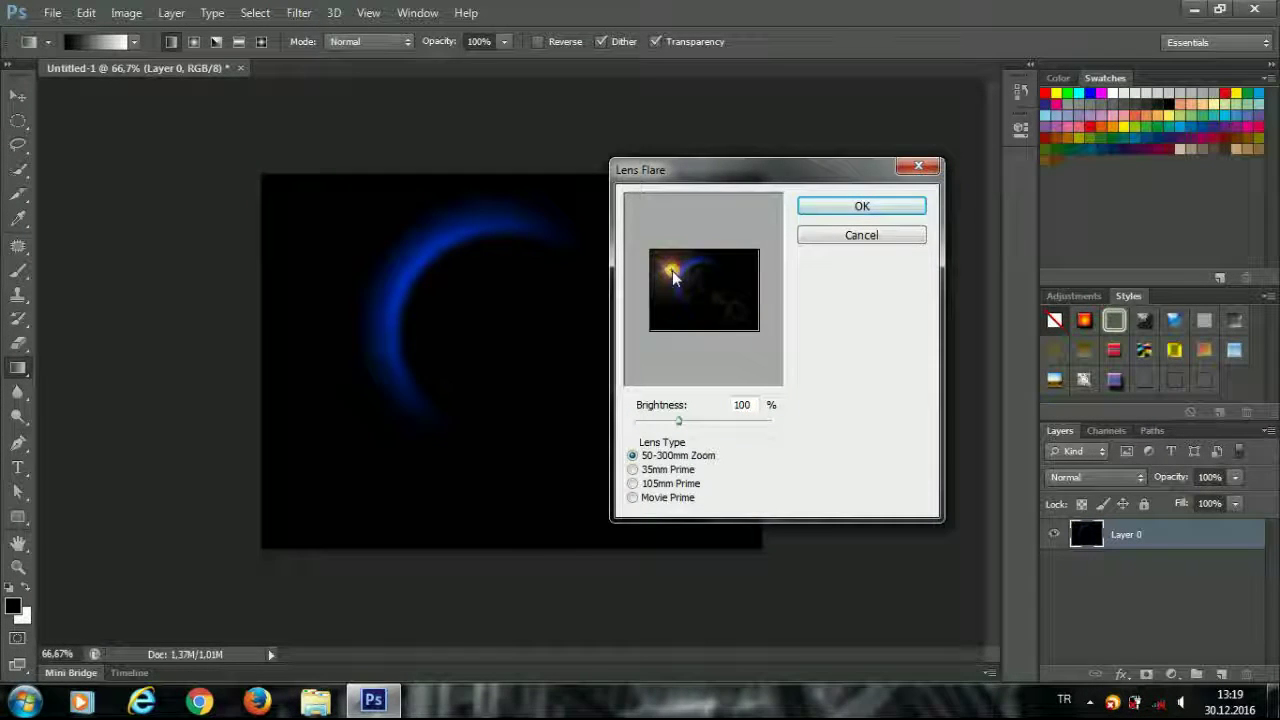
left_click(667, 264)
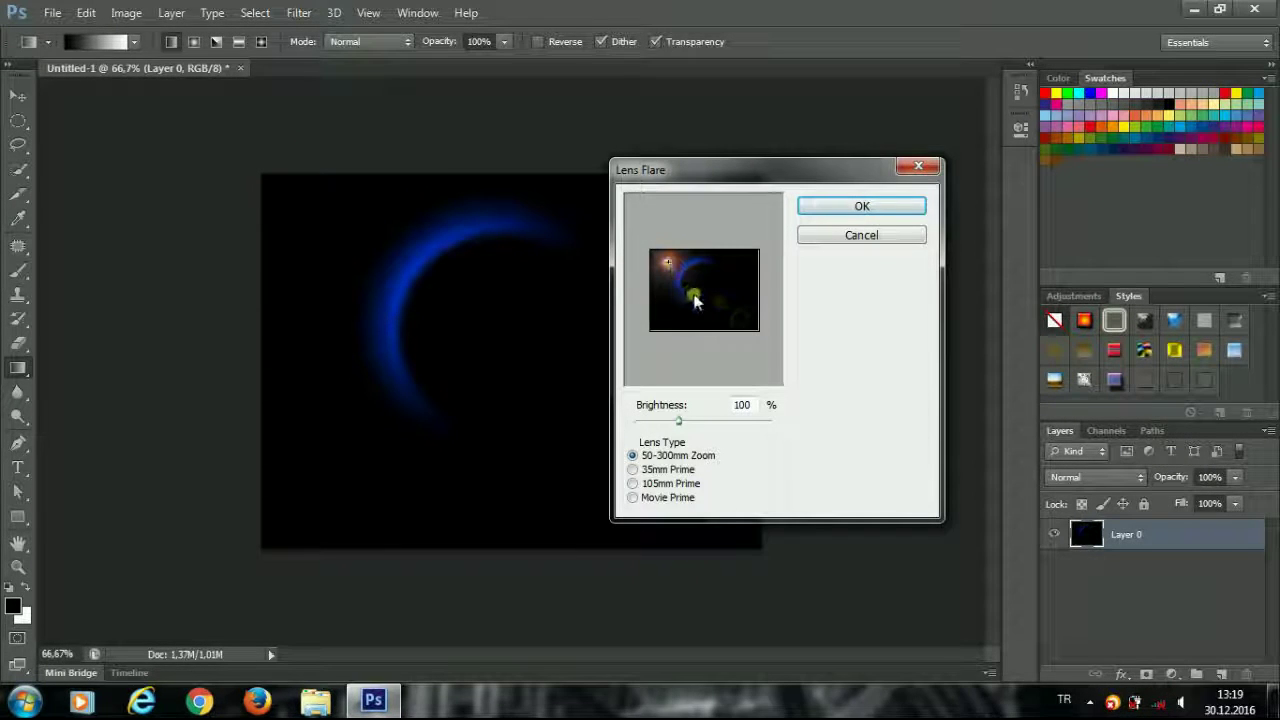
left_click(805, 206)
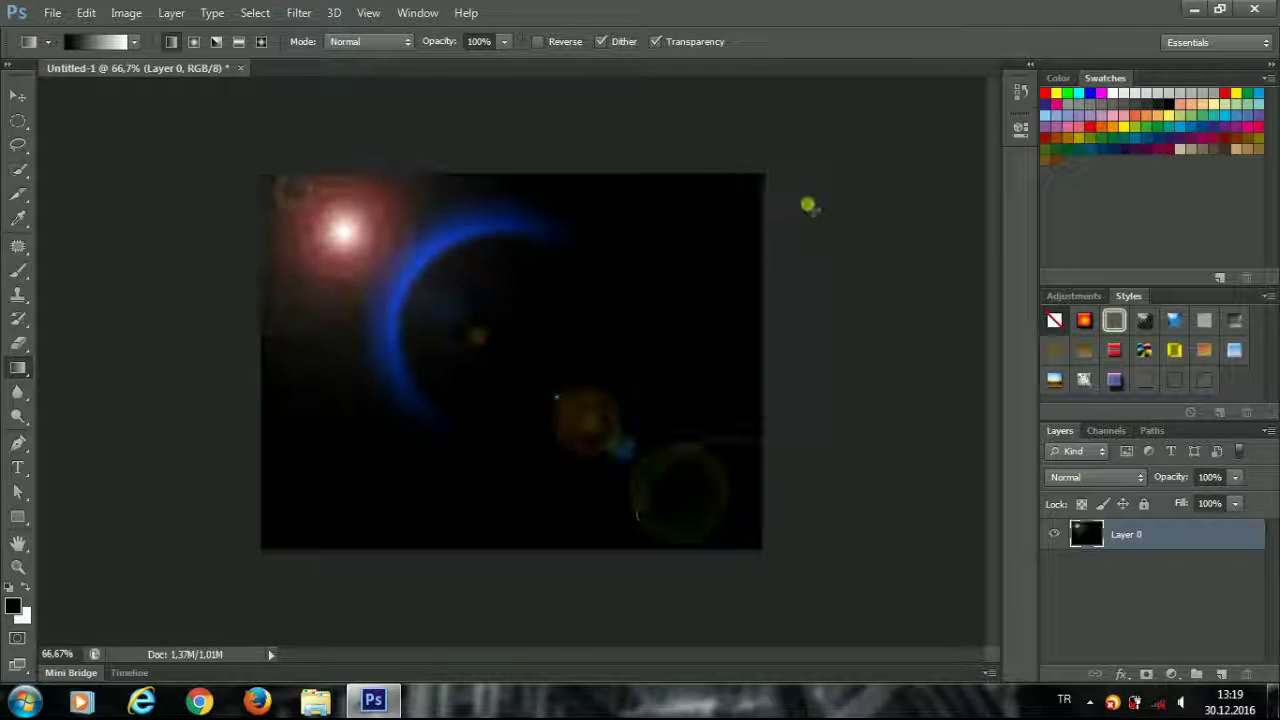